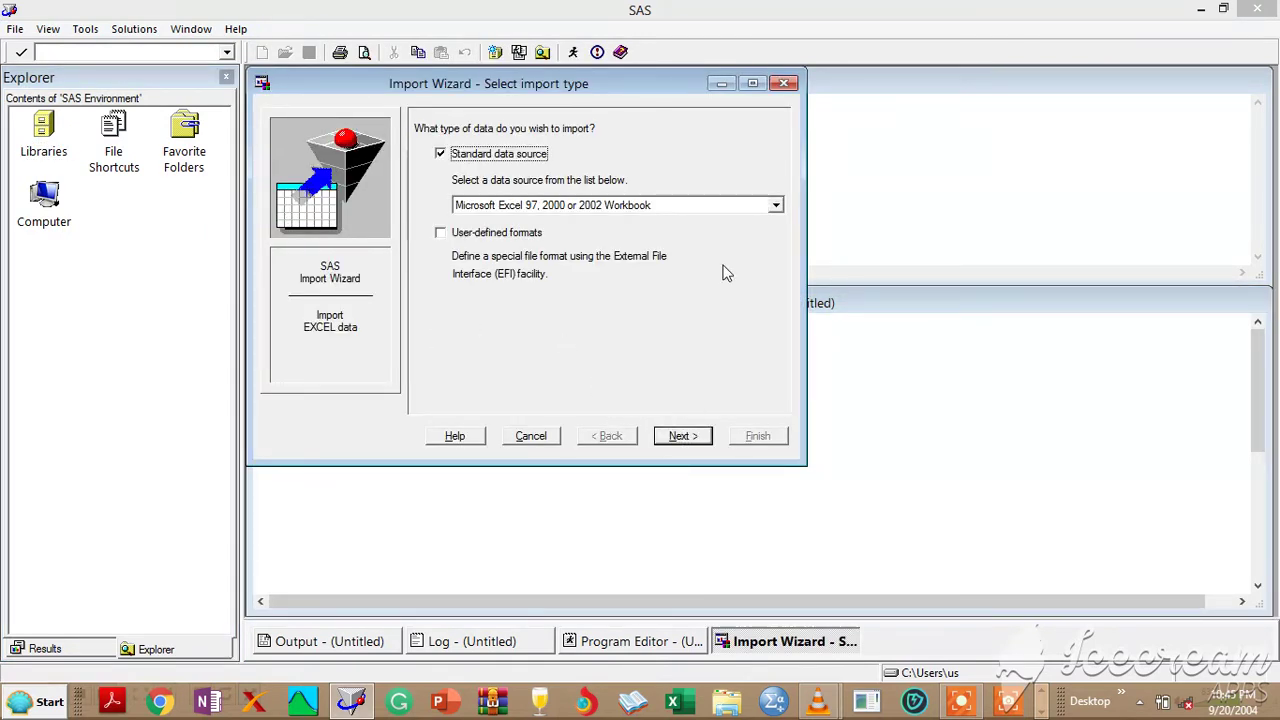
# Step: Choose Microsoft Excel 97, 2000 or 2002 Workbook as the standard data source for the import
pyautogui.click(775, 206)
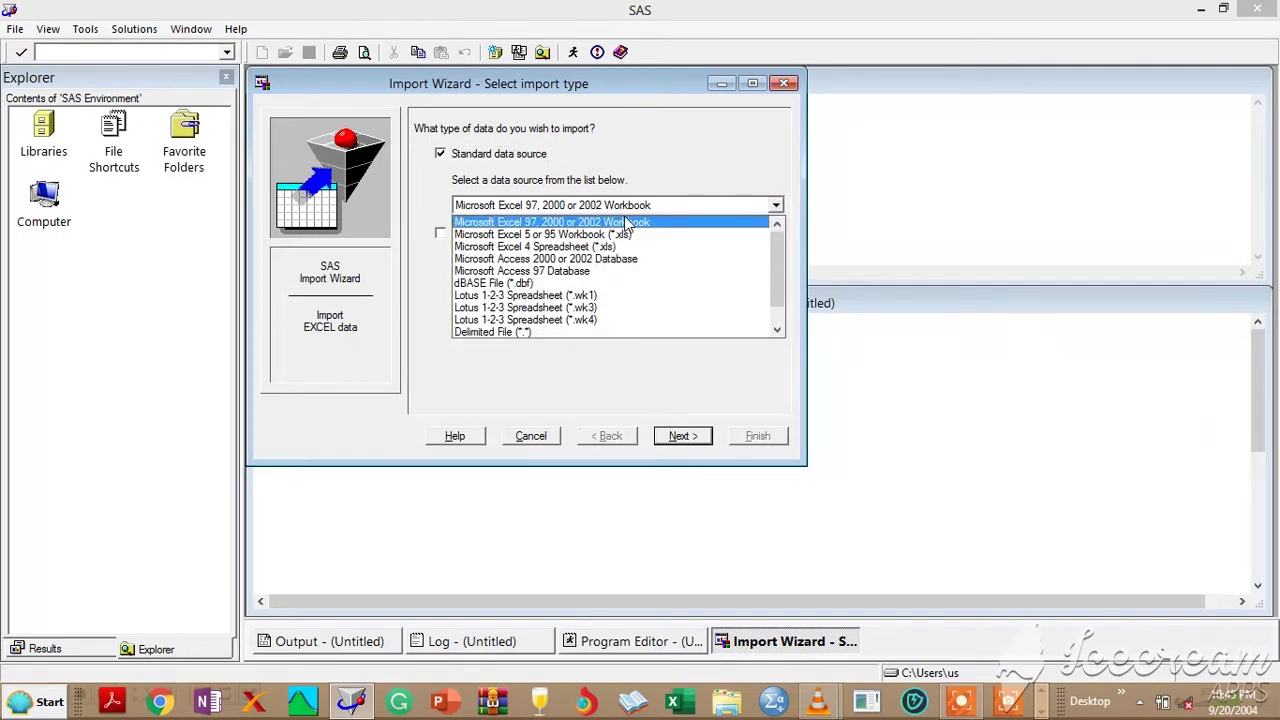
pyautogui.click(535, 222)
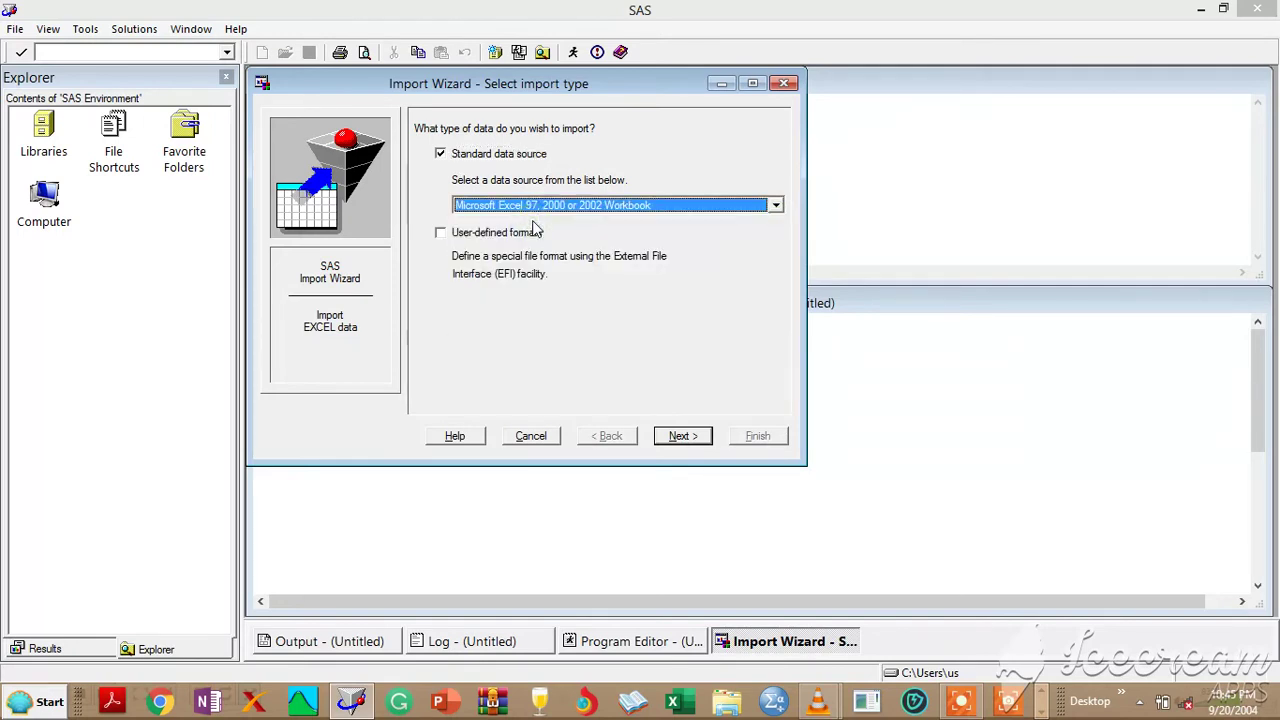
pyautogui.click(683, 438)
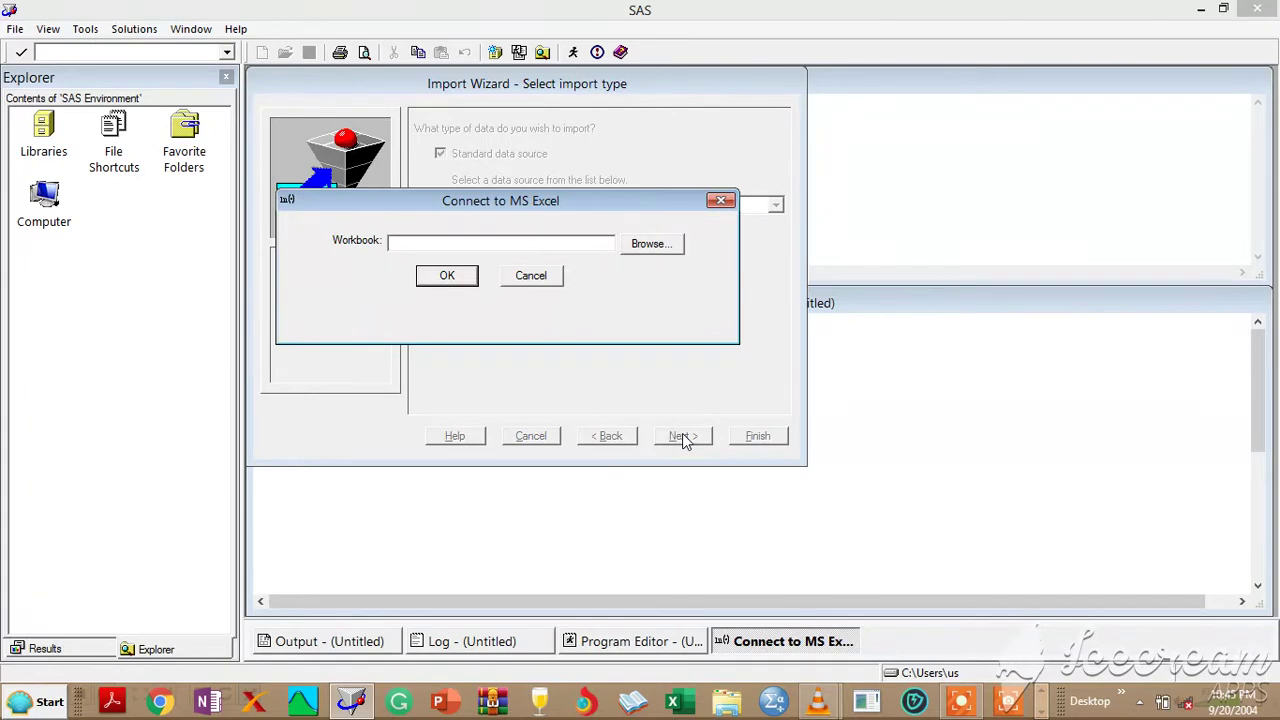
# Step: Connect to the "1,Russian wheat aphid data date2 2015" workbook in the "2014-2015 expermental data" folder on drive D
pyautogui.click(652, 245)
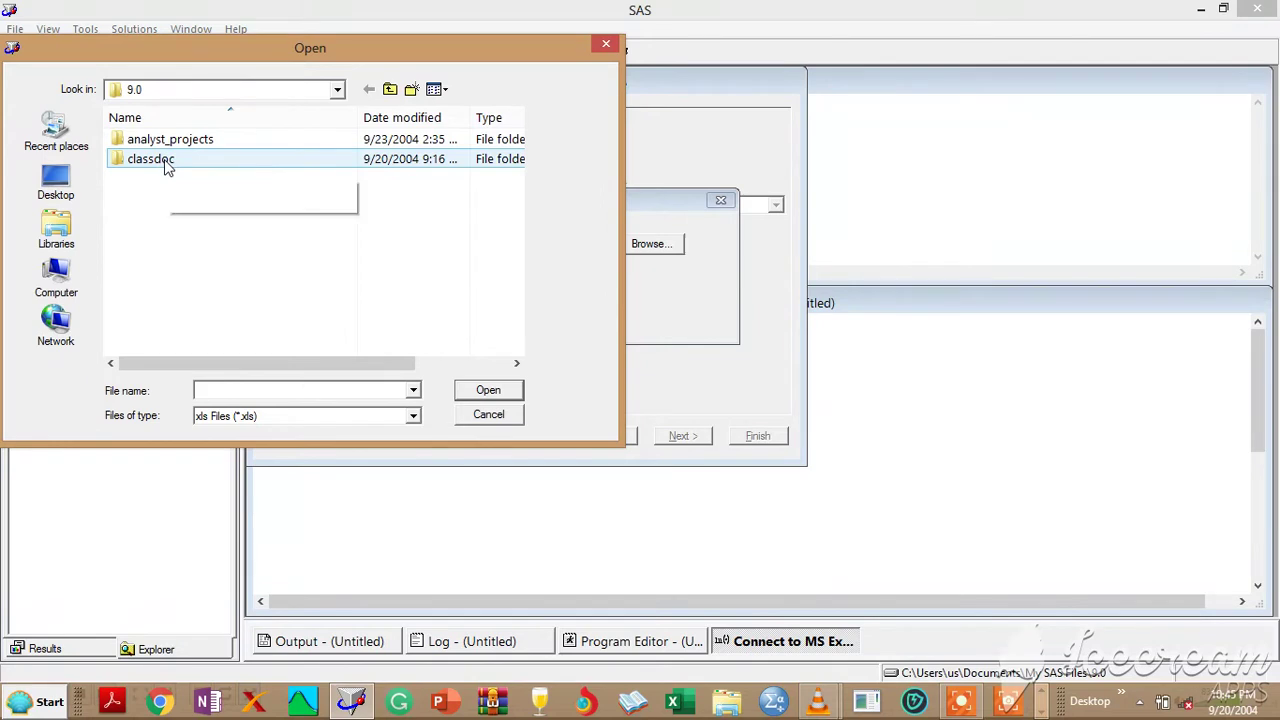
pyautogui.click(65, 291)
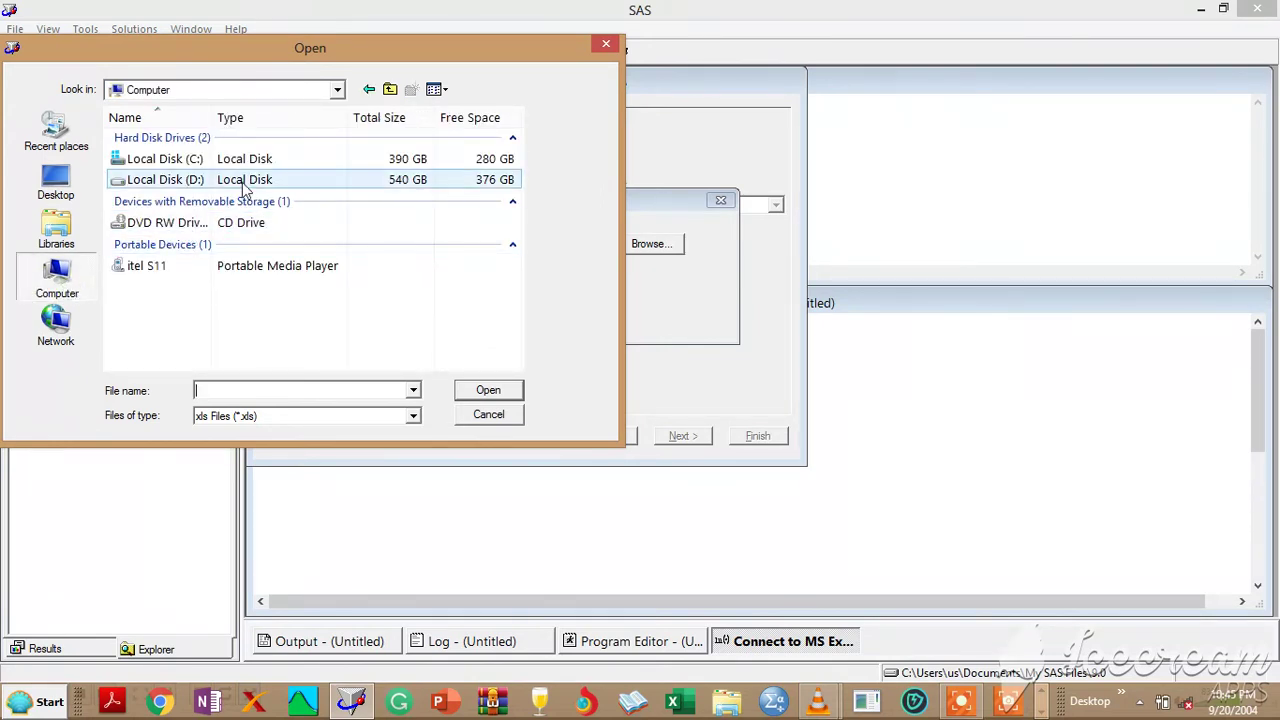
pyautogui.doubleClick(243, 183)
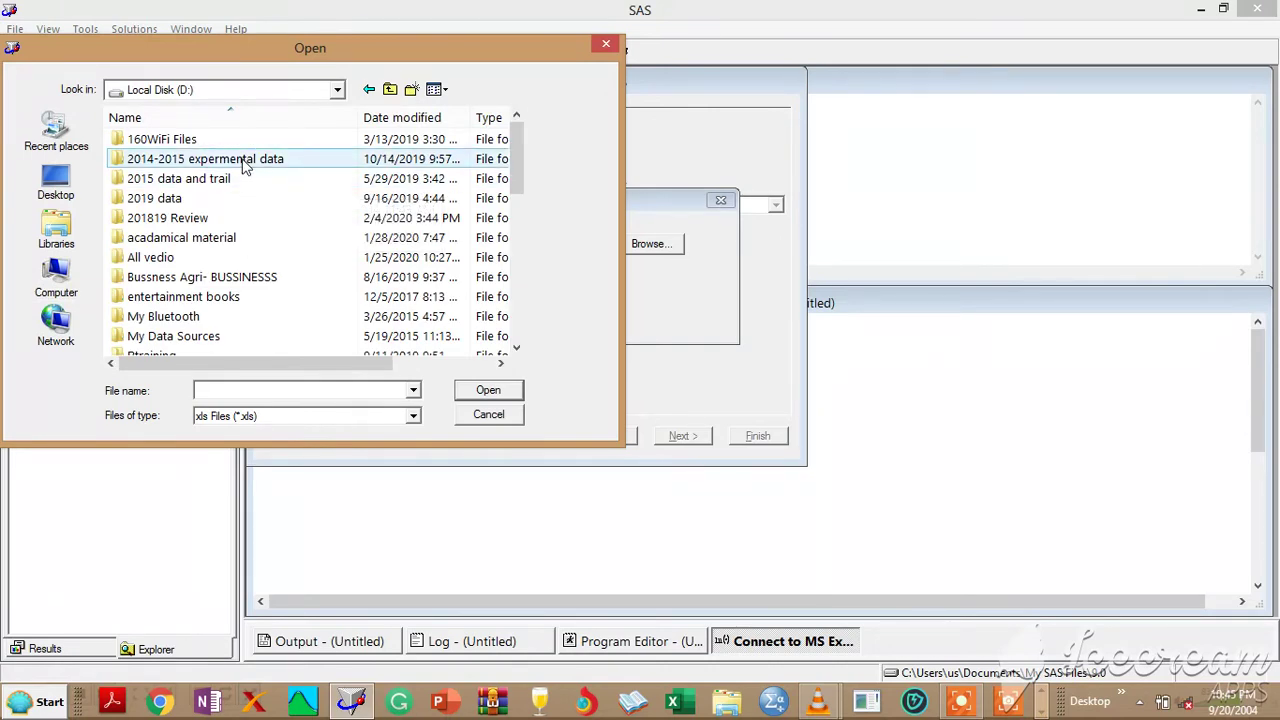
pyautogui.doubleClick(245, 164)
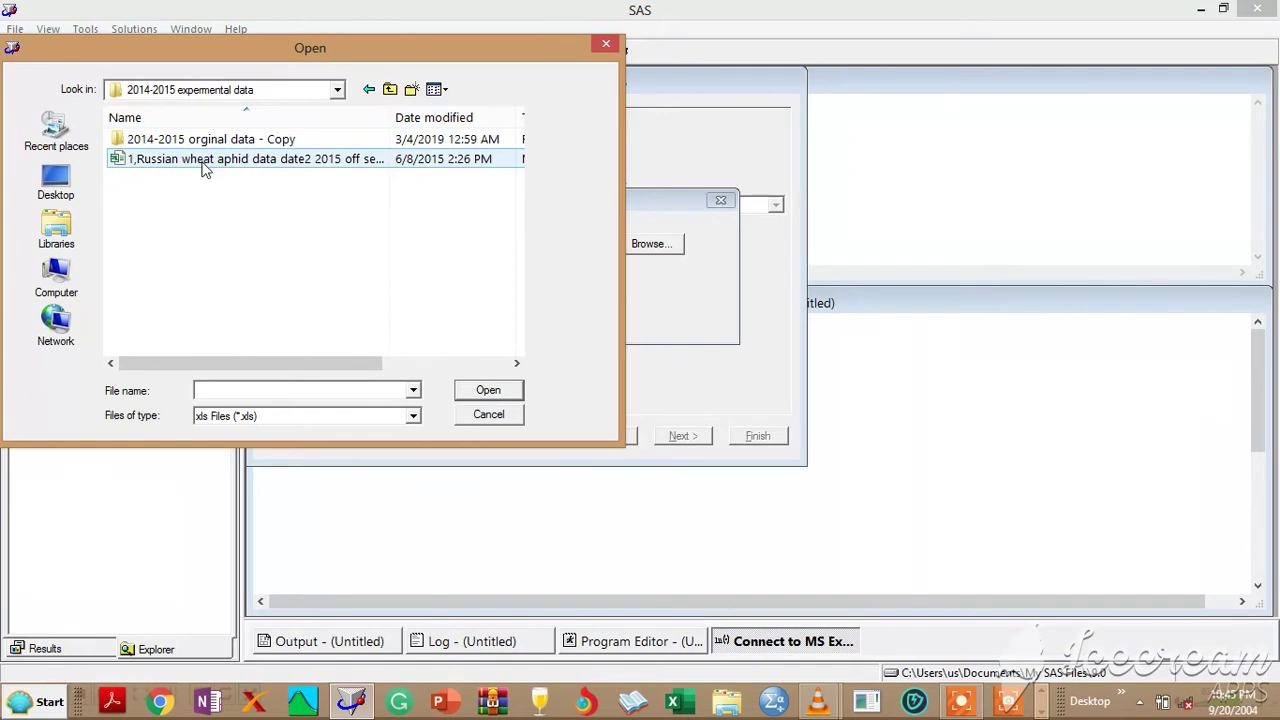
pyautogui.doubleClick(203, 160)
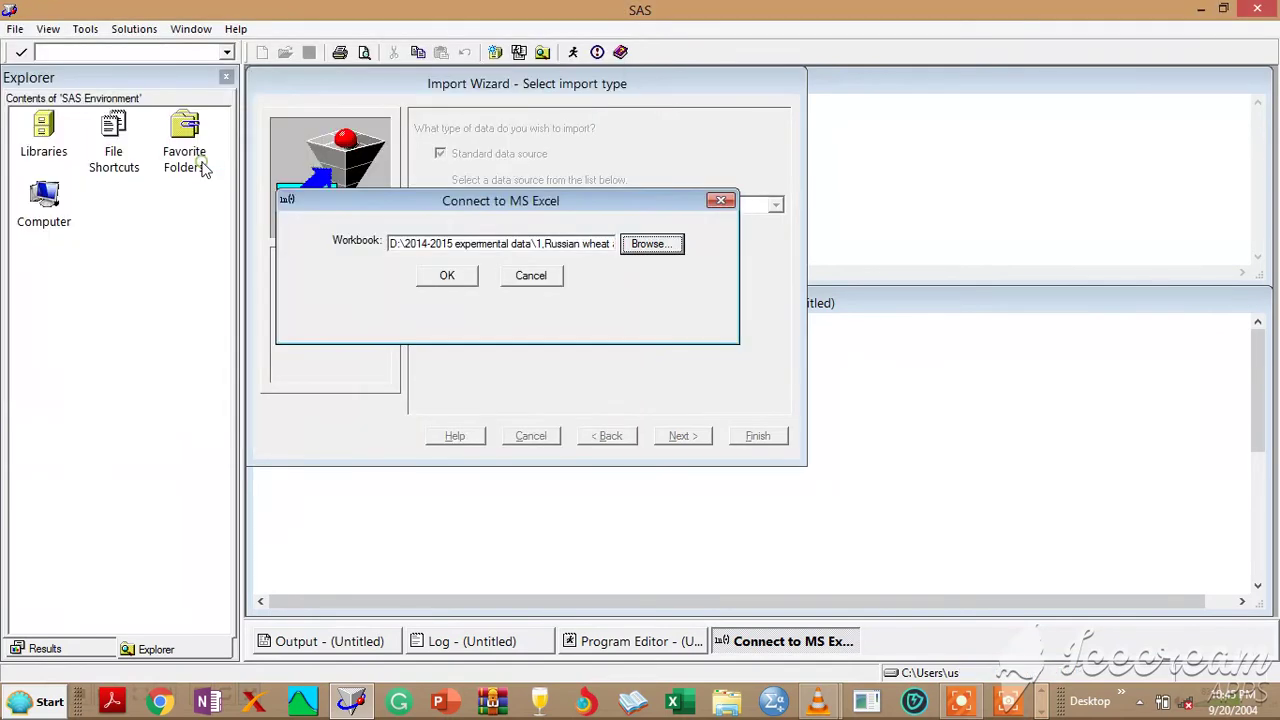
pyautogui.click(447, 277)
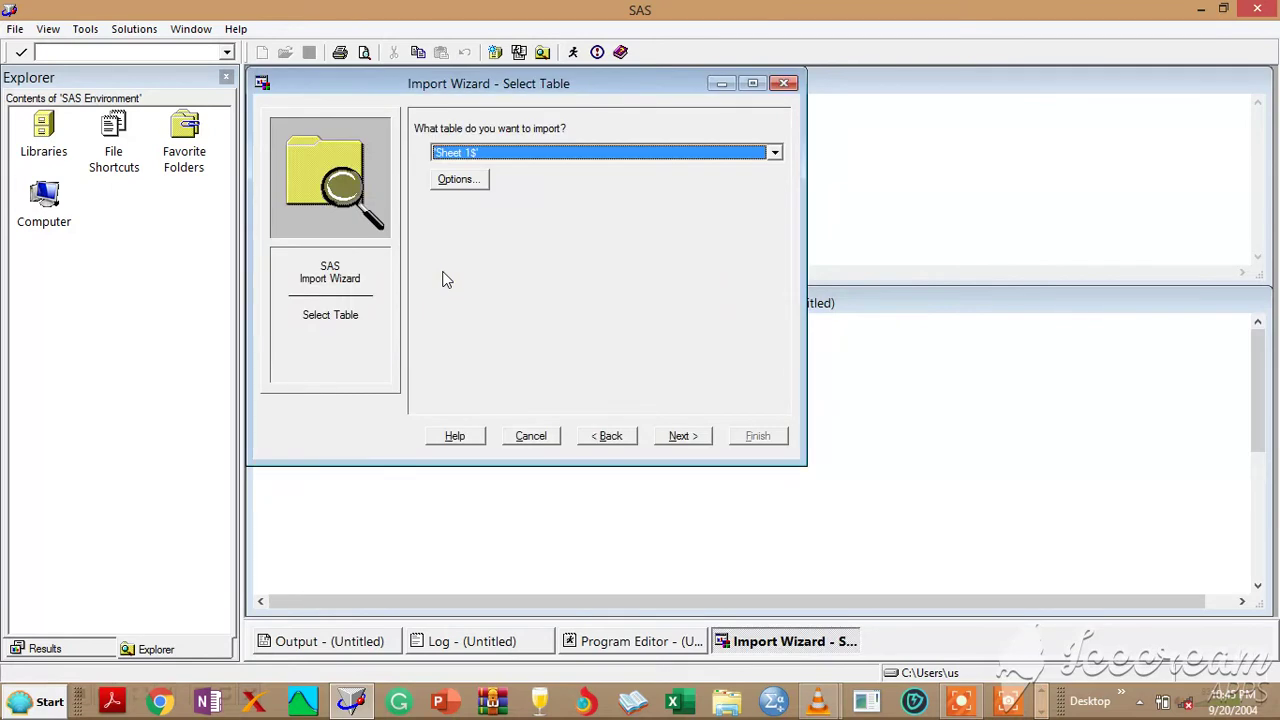
# Step: Choose 'Sheet 1$' as the table to import
pyautogui.click(747, 157)
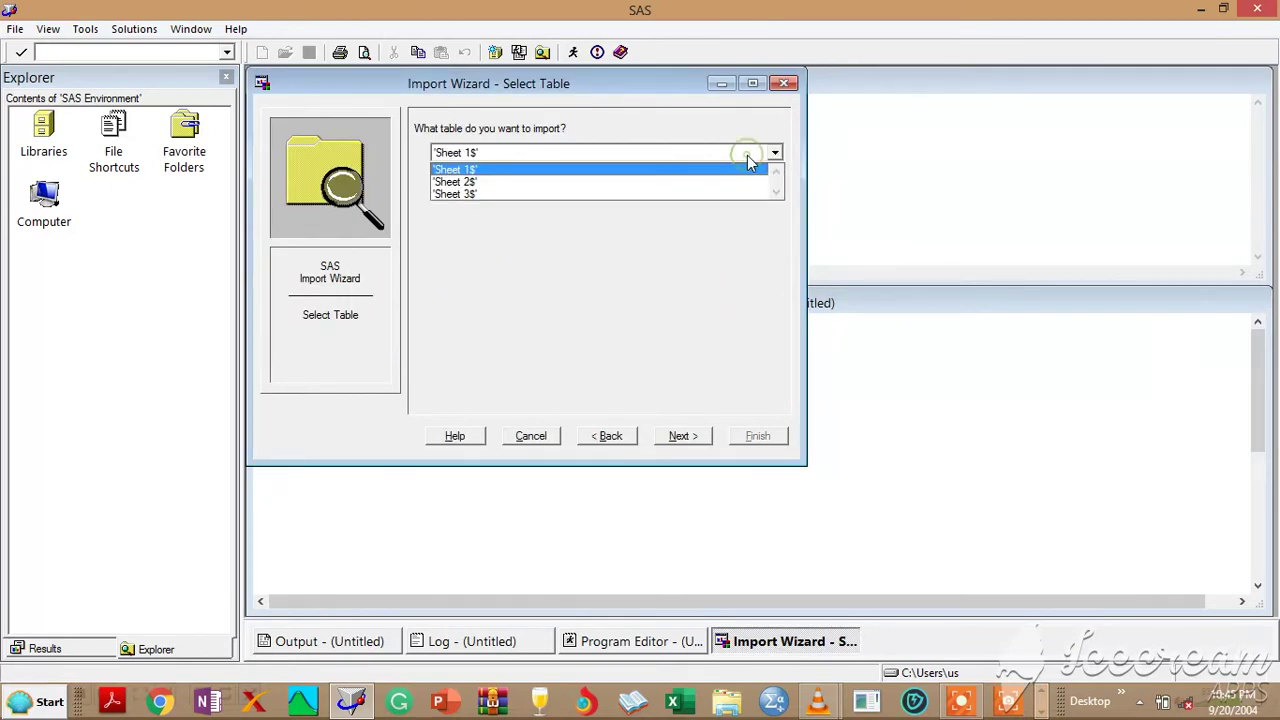
pyautogui.click(507, 157)
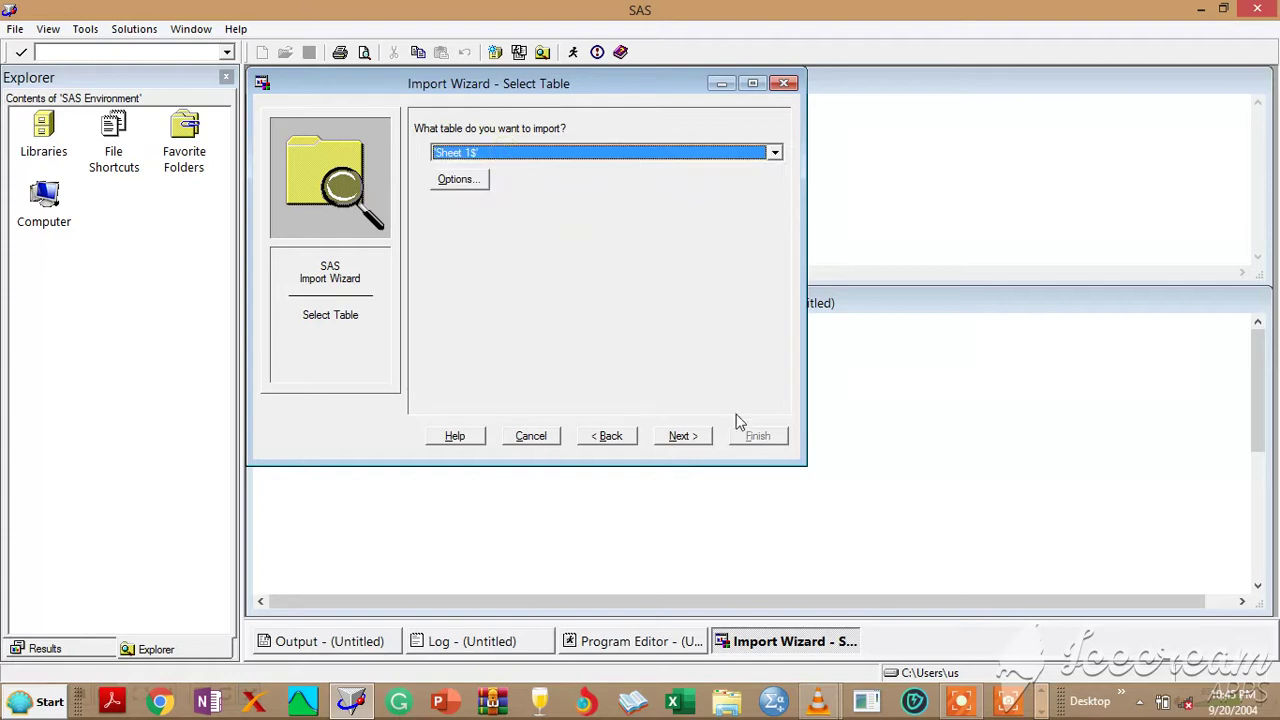
pyautogui.click(680, 437)
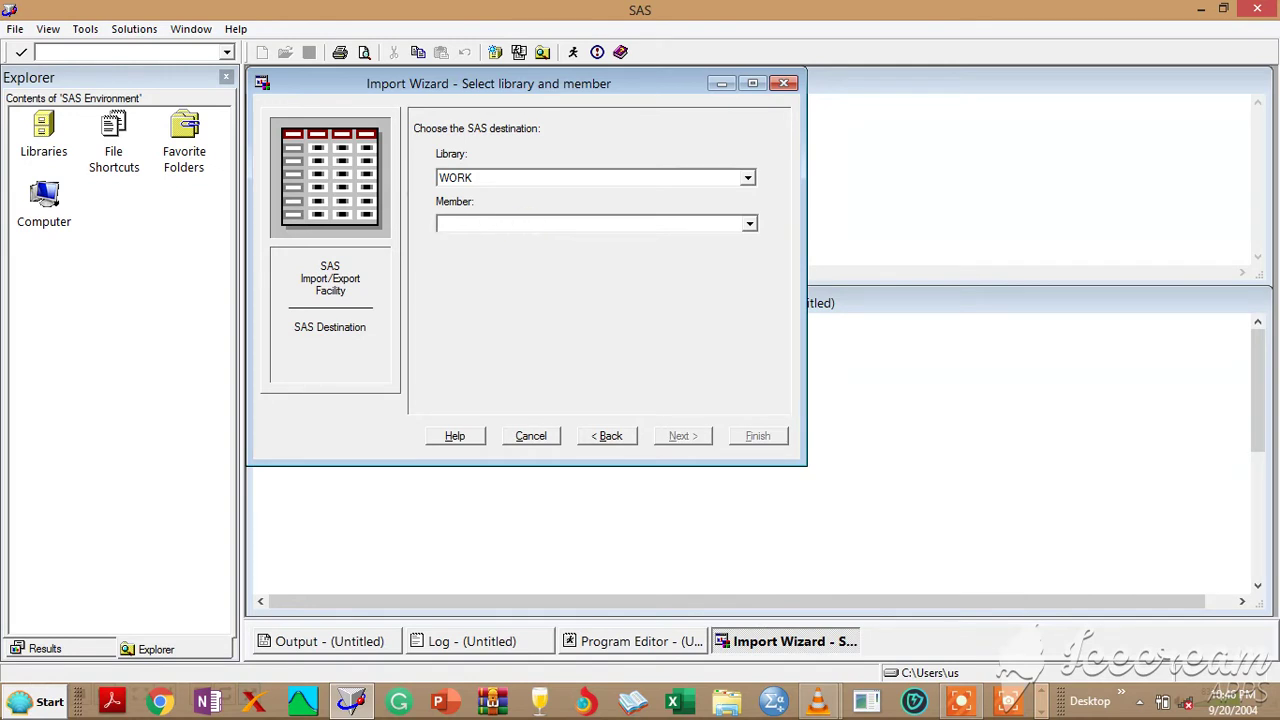
# Step: Name the destination member data1 in the WORK library and finish the import
pyautogui.write('da')
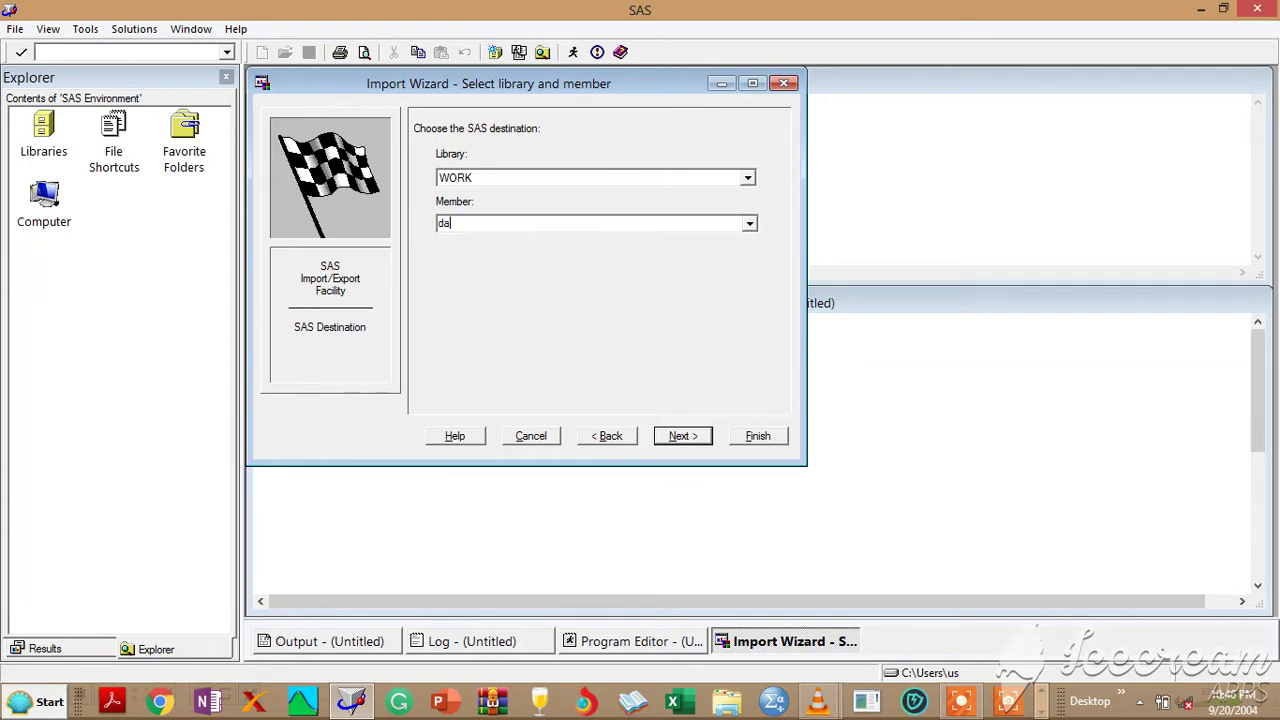
pyautogui.write('ta1')
pyautogui.click(766, 437)
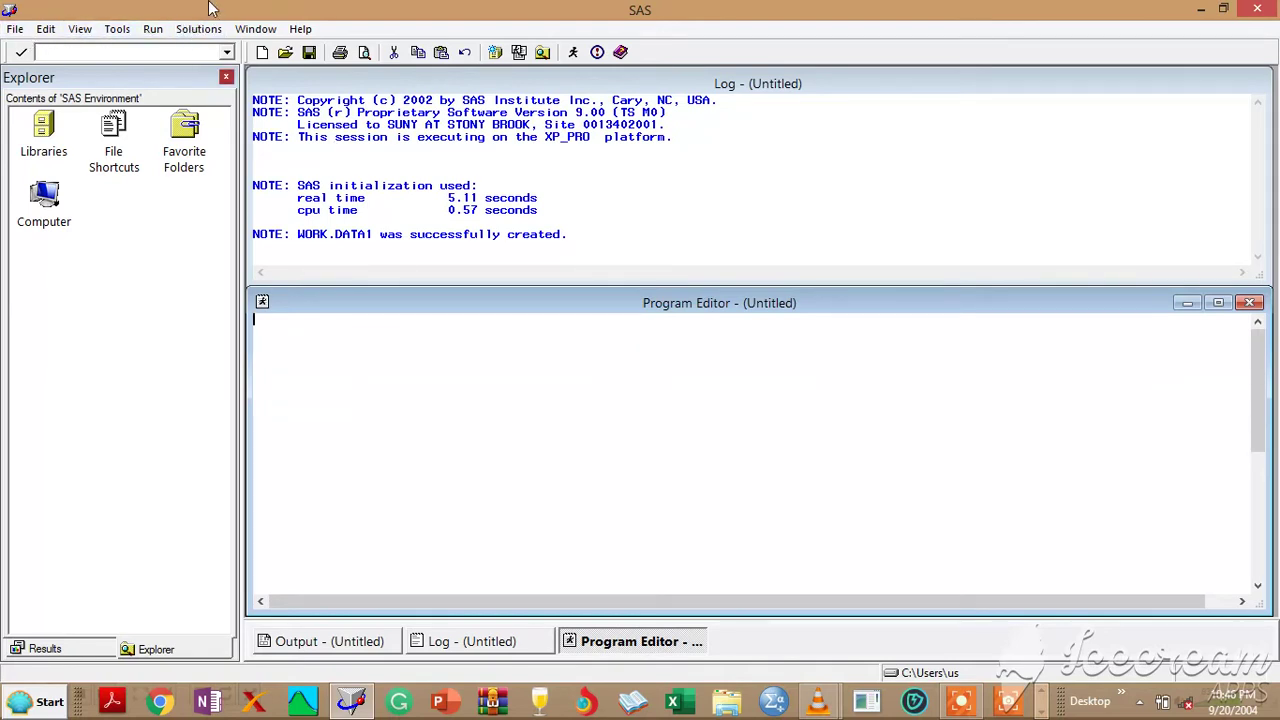
# Step: Start the Analyst application for data analysis
pyautogui.click(198, 30)
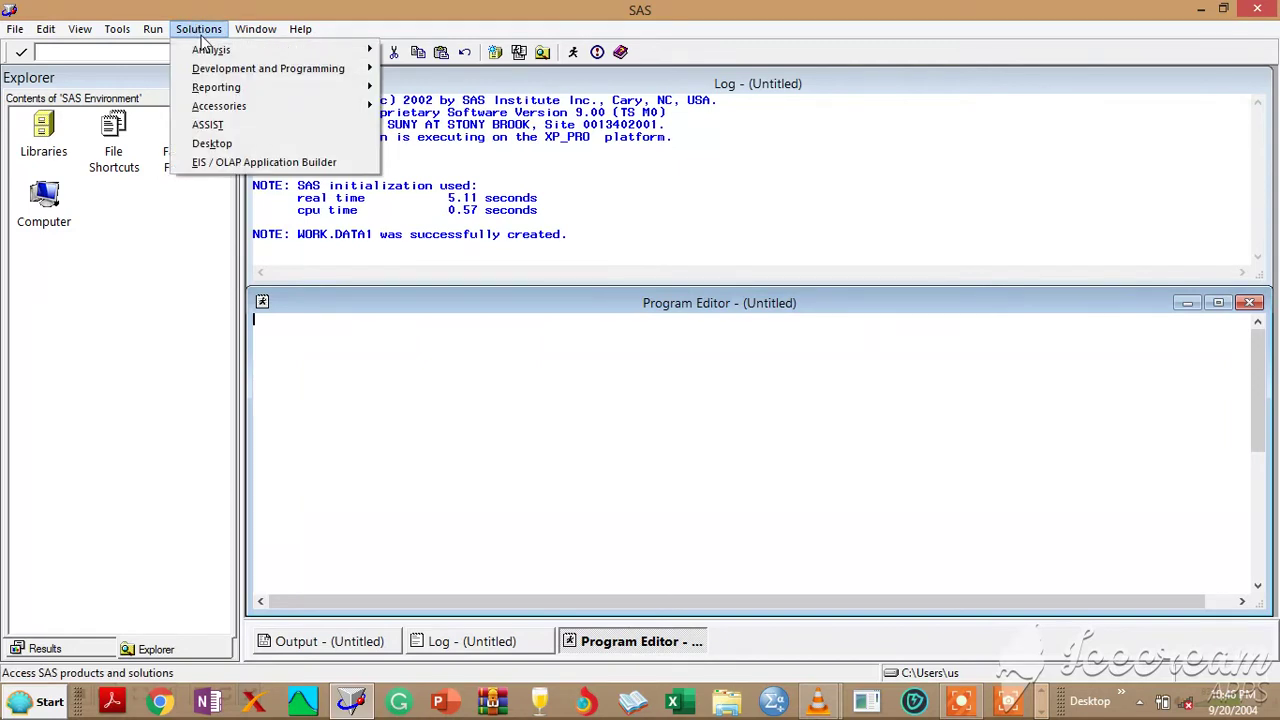
pyautogui.moveTo(210, 56)
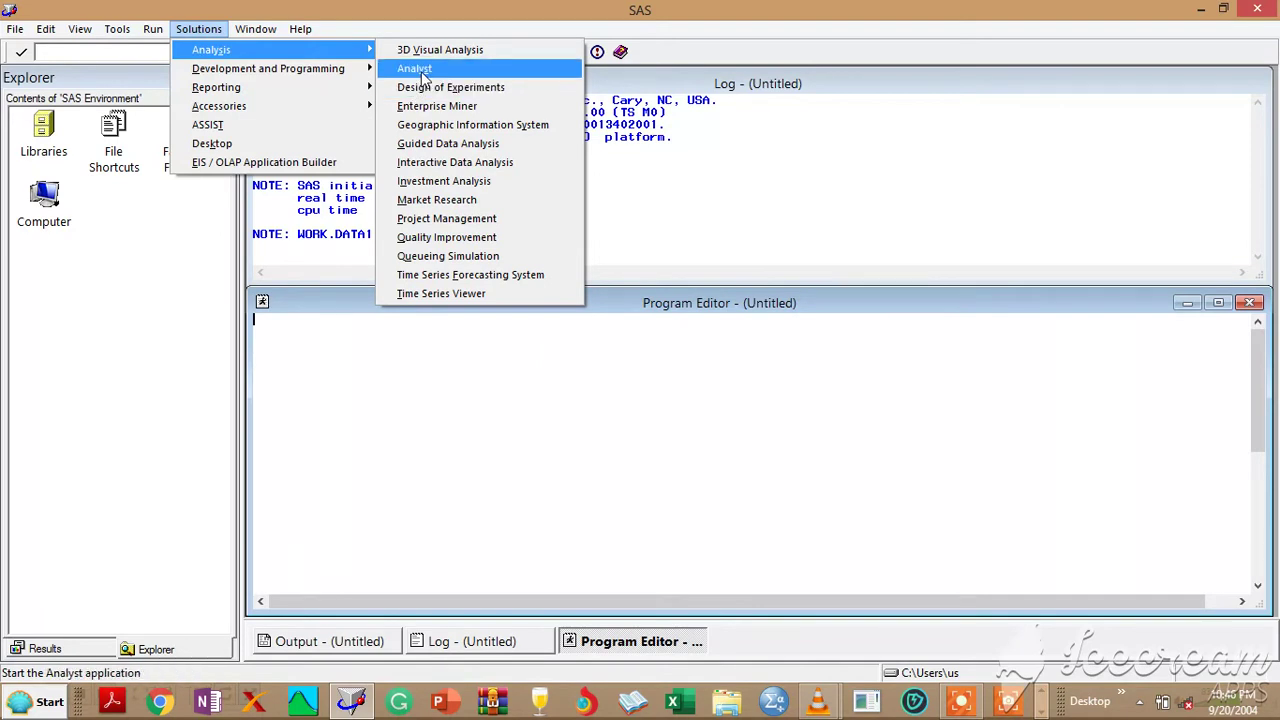
pyautogui.click(416, 67)
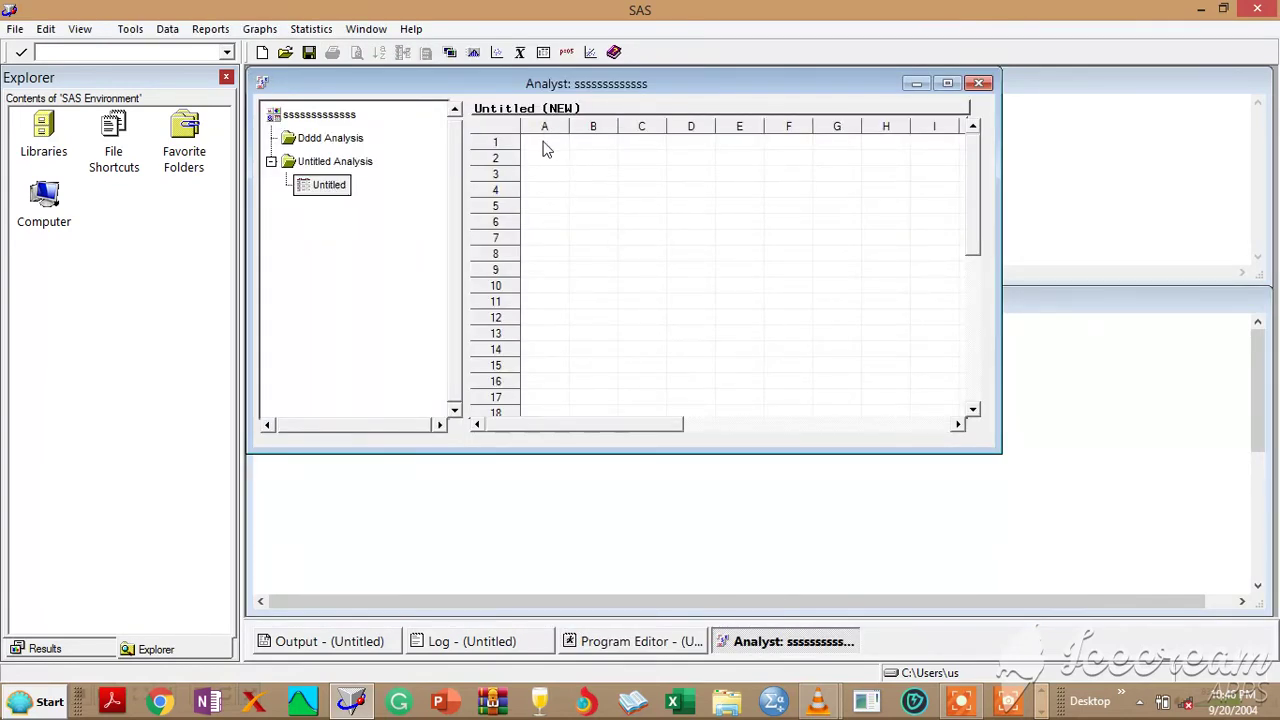
# Step: Open the Data1 table from the Work library by SAS name in Analyst
pyautogui.click(545, 145)
pyautogui.rightClick(549, 146)
pyautogui.moveTo(579, 152)
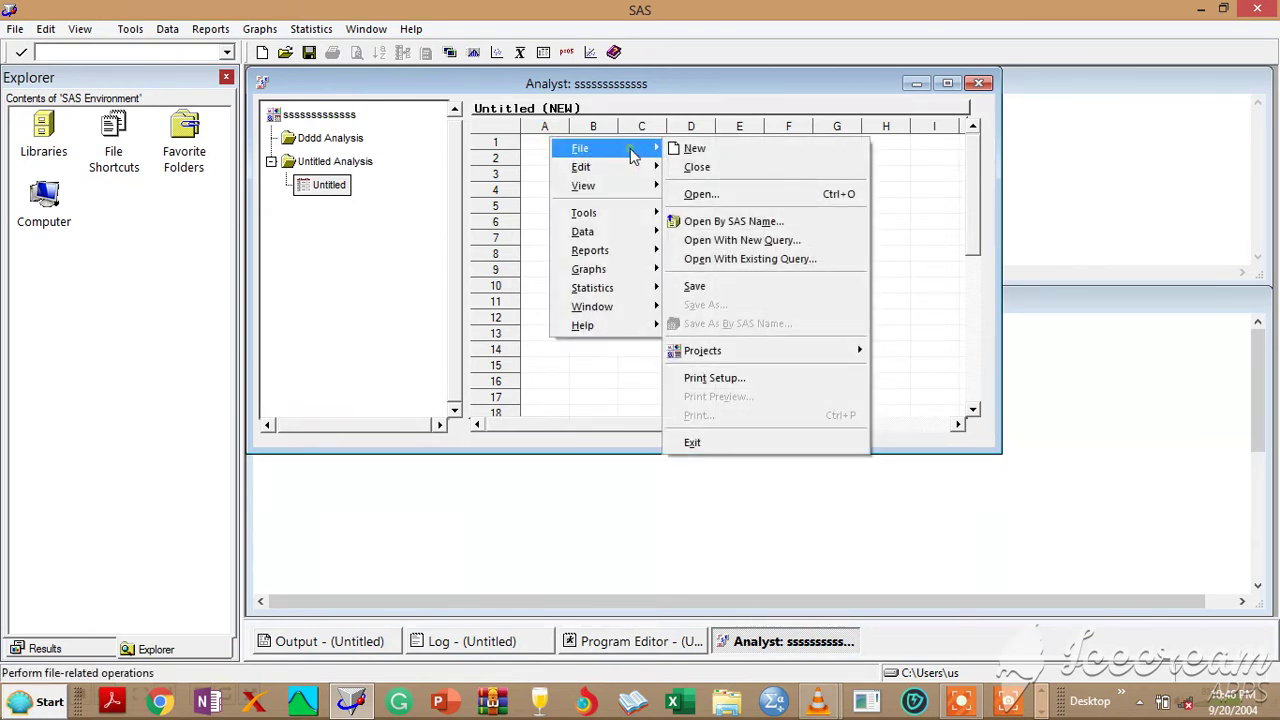
pyautogui.click(727, 224)
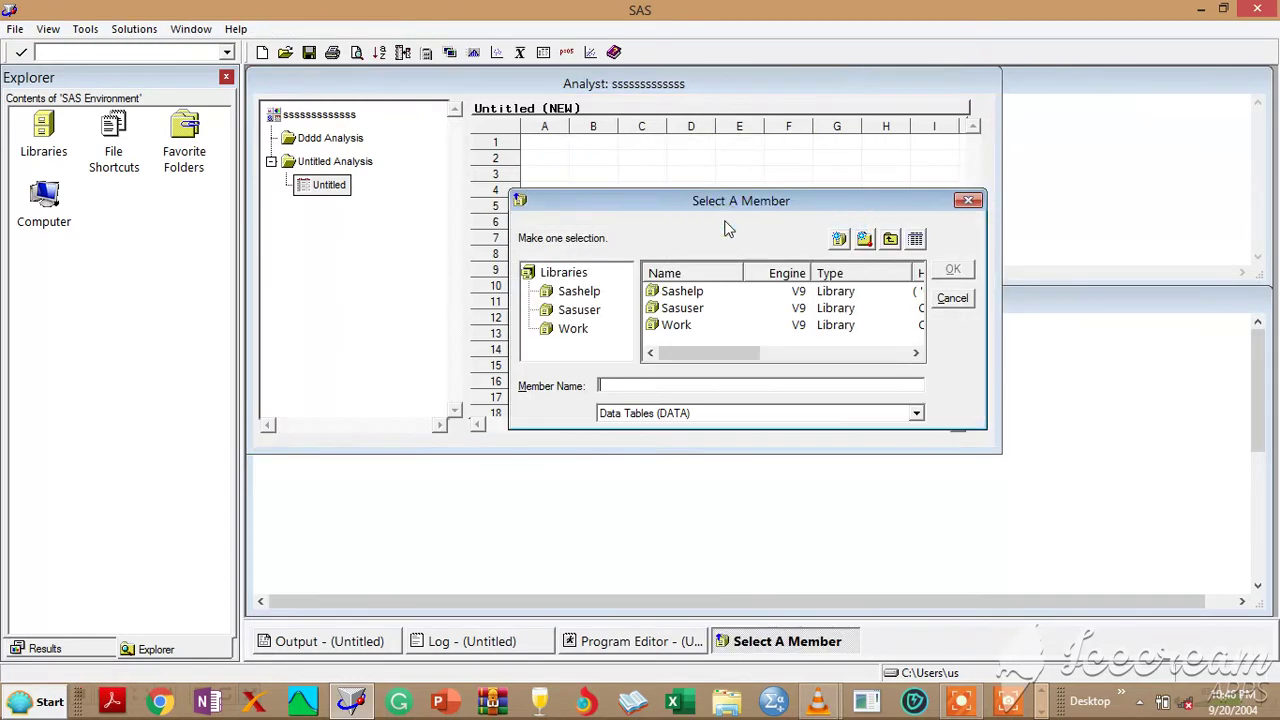
pyautogui.doubleClick(676, 325)
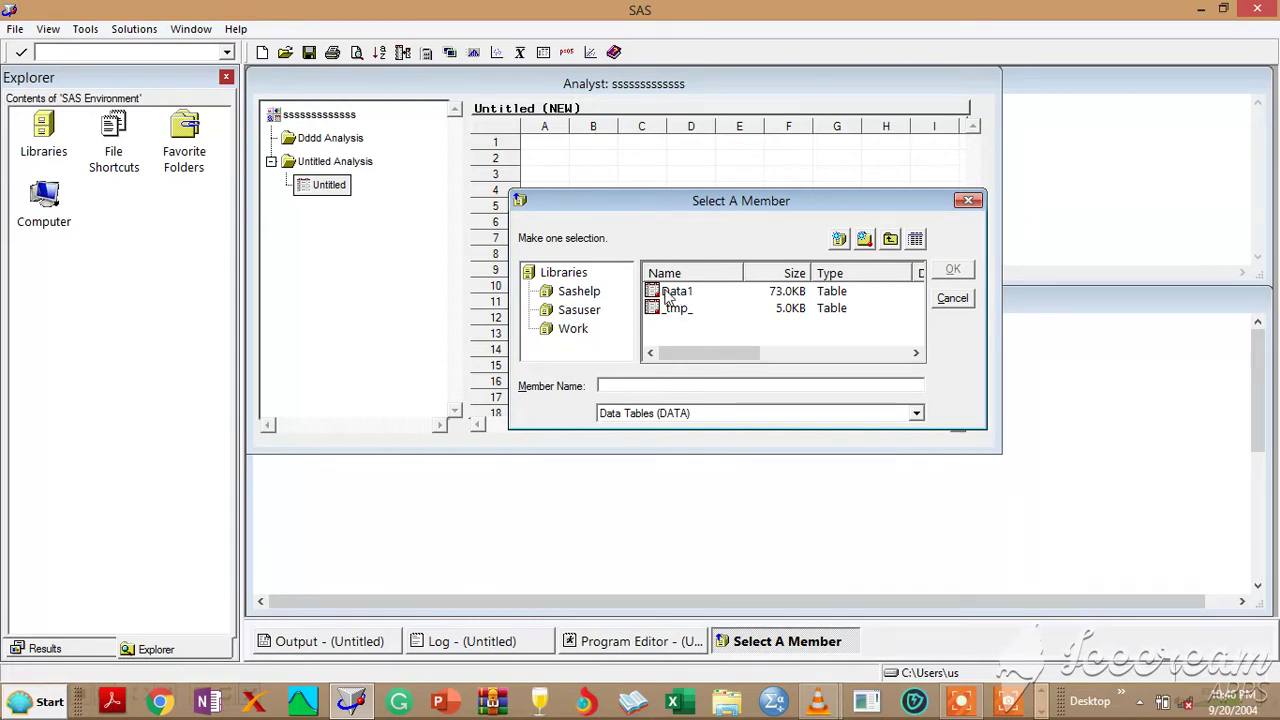
pyautogui.doubleClick(672, 292)
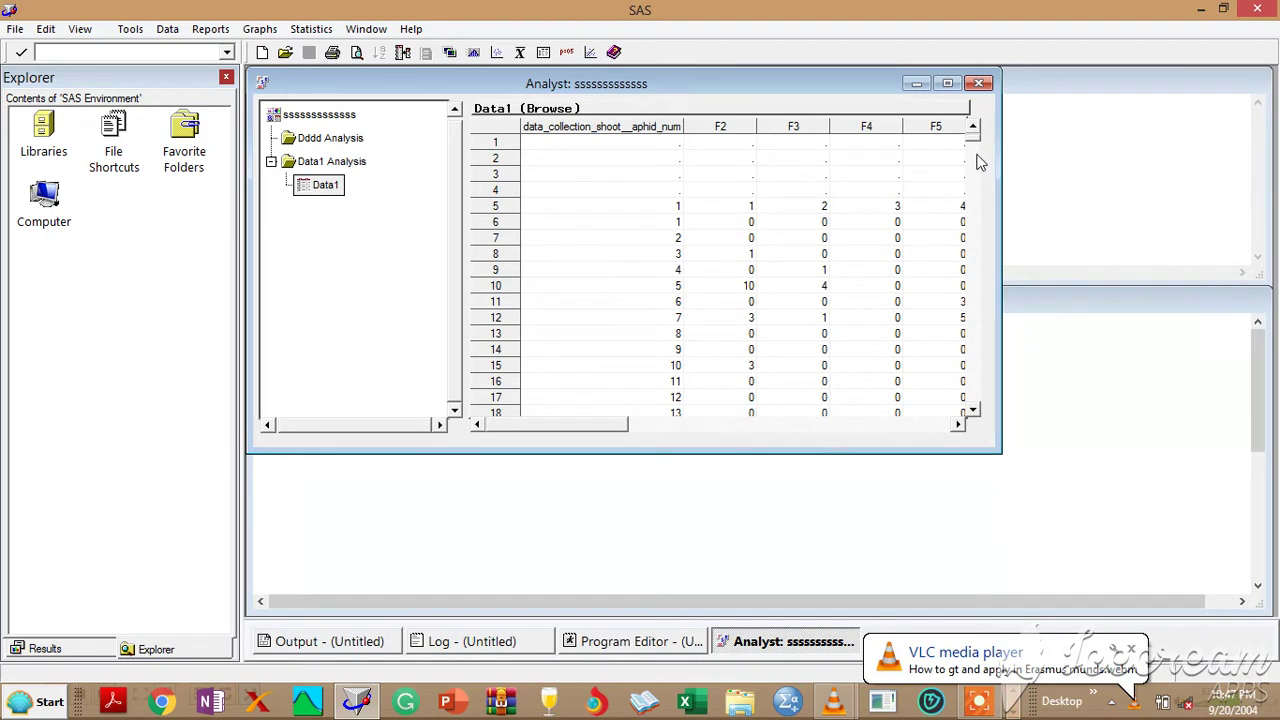
pyautogui.moveTo(976, 147); pyautogui.dragTo(975, 154)
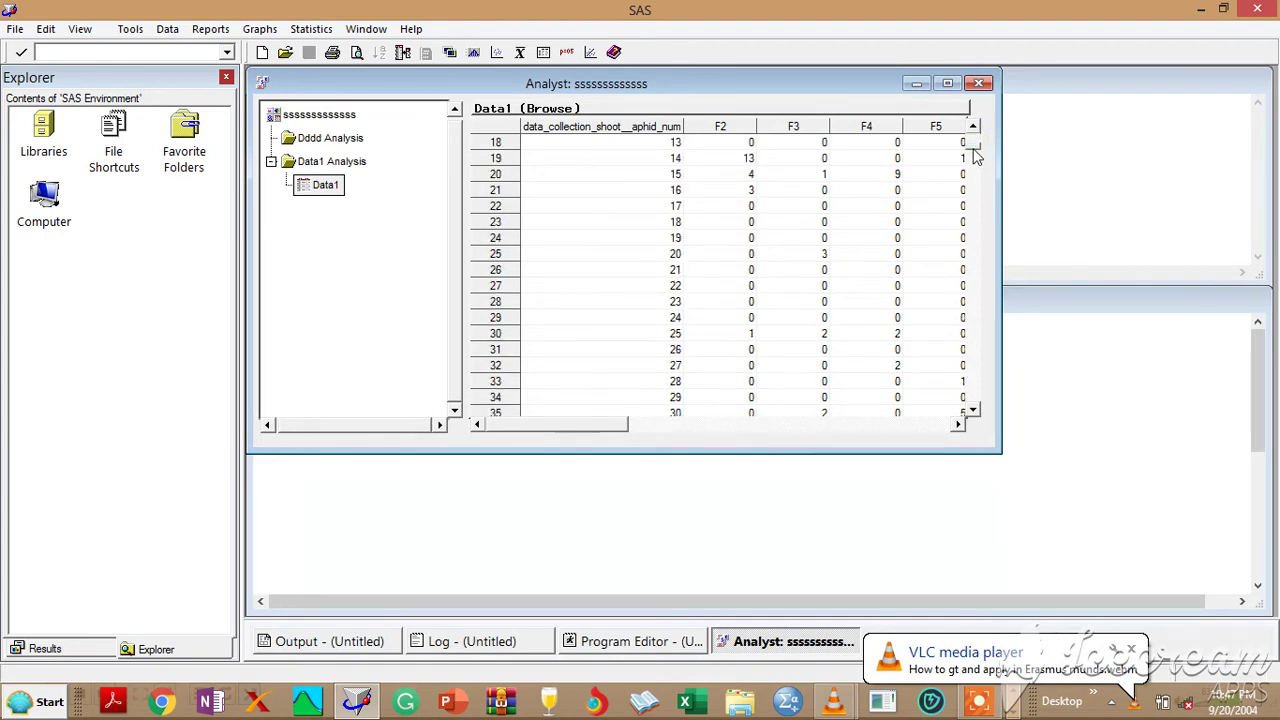
pyautogui.click(849, 281)
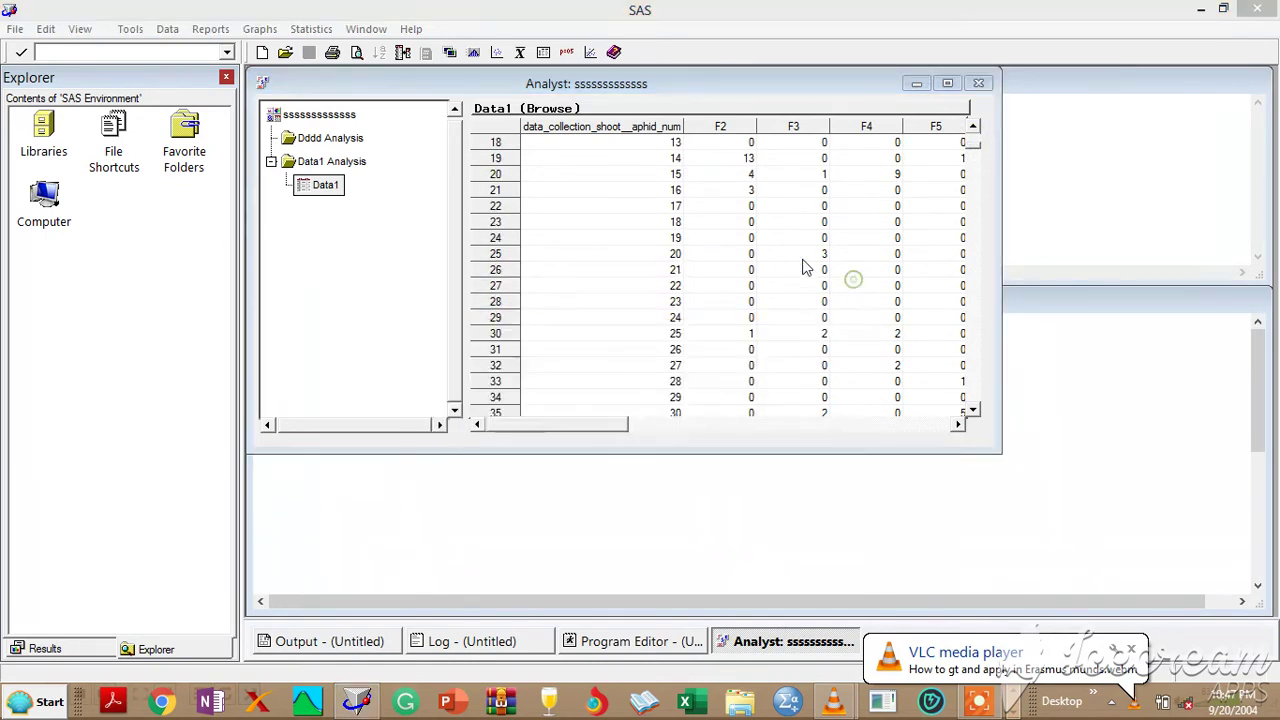
pyautogui.click(789, 231)
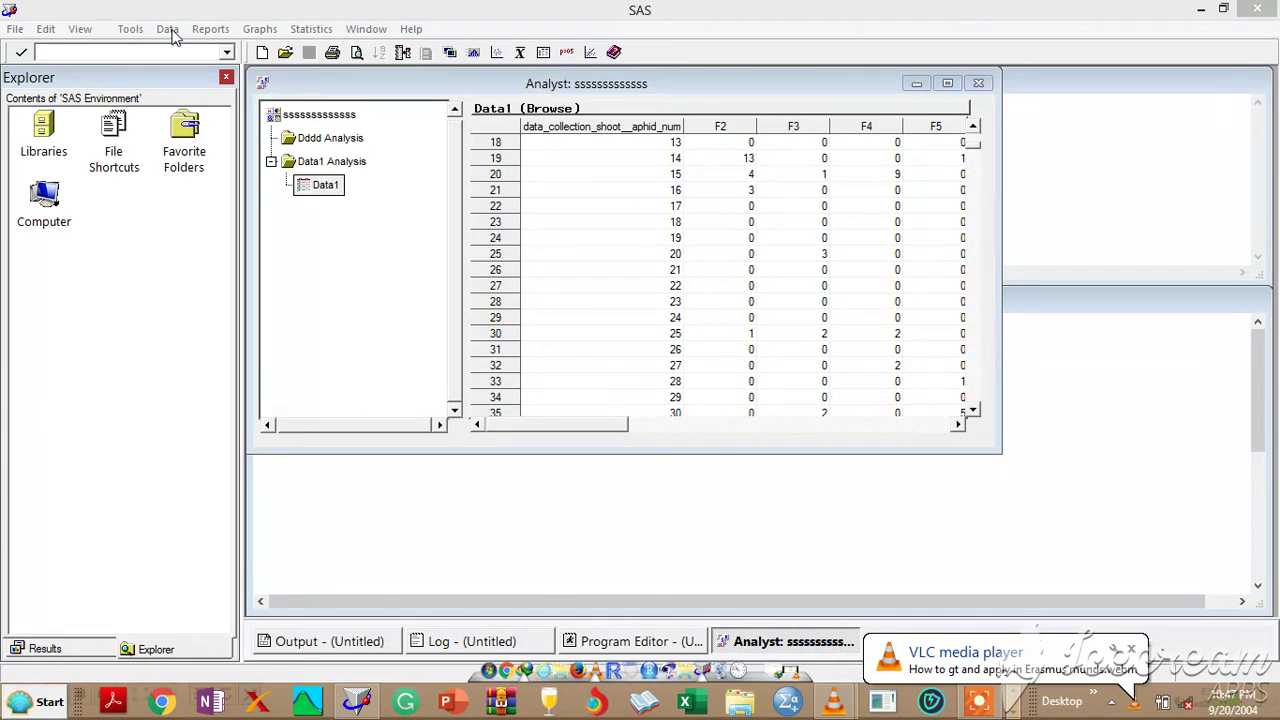
# Step: Set up descriptive Summary Statistics for Data1 with F2 through F8 as analysis variables and the data_collection variable as class
pyautogui.click(314, 30)
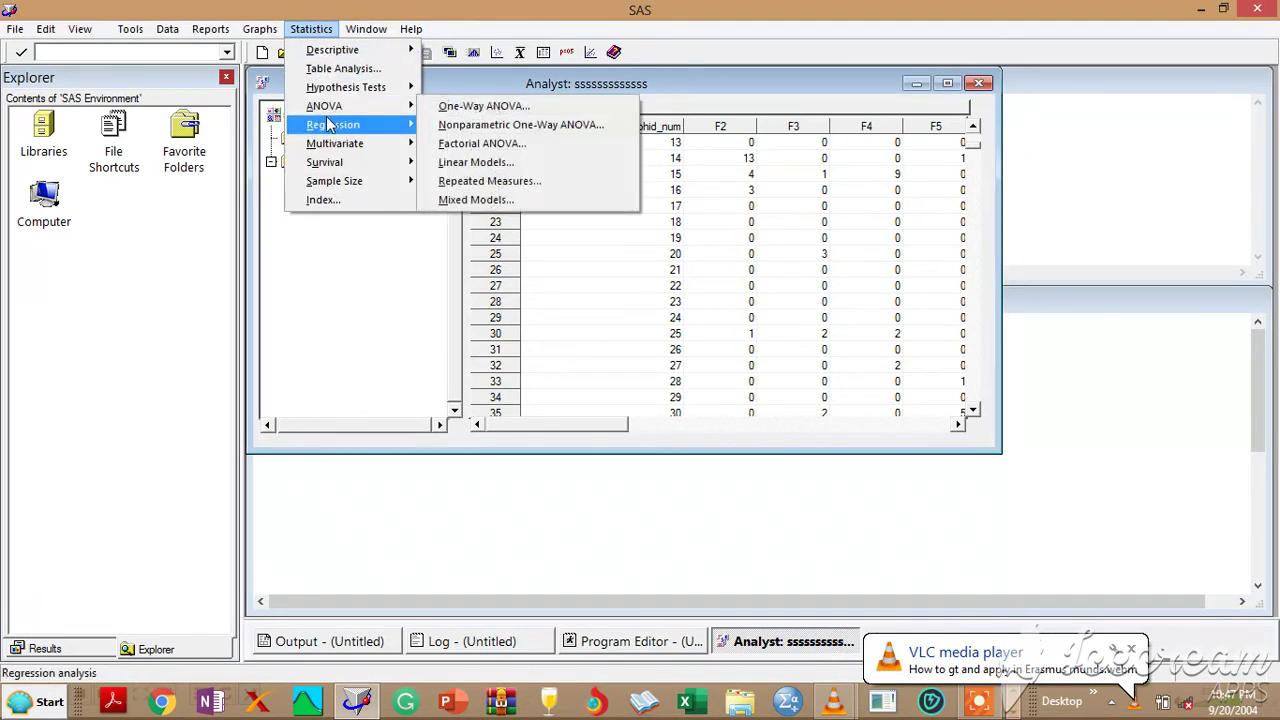
pyautogui.moveTo(337, 55)
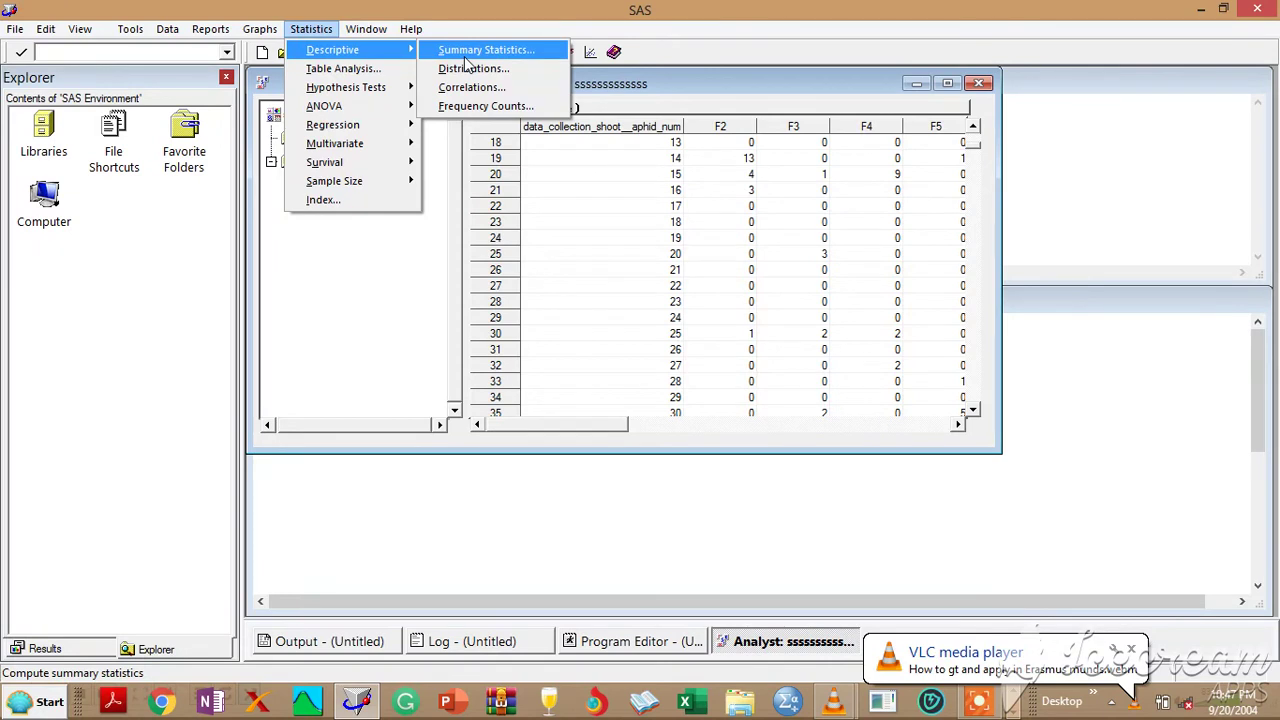
pyautogui.moveTo(323, 112)
pyautogui.click(482, 54)
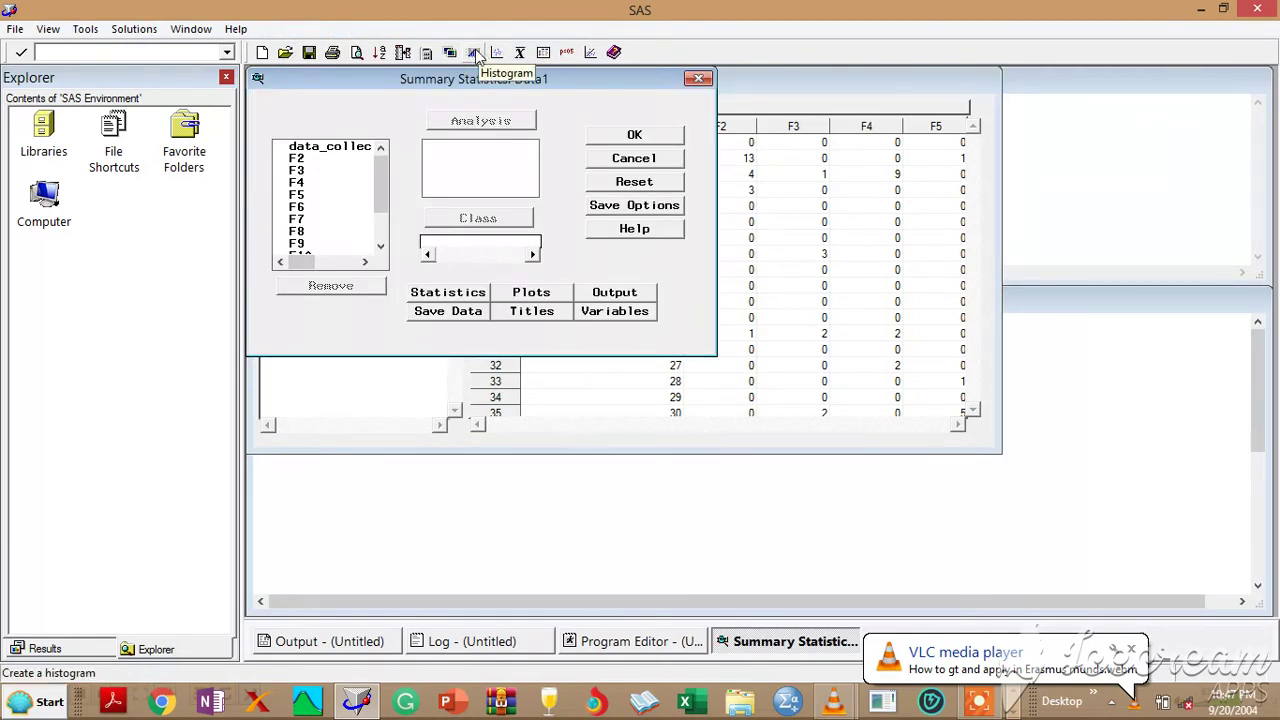
pyautogui.click(473, 165)
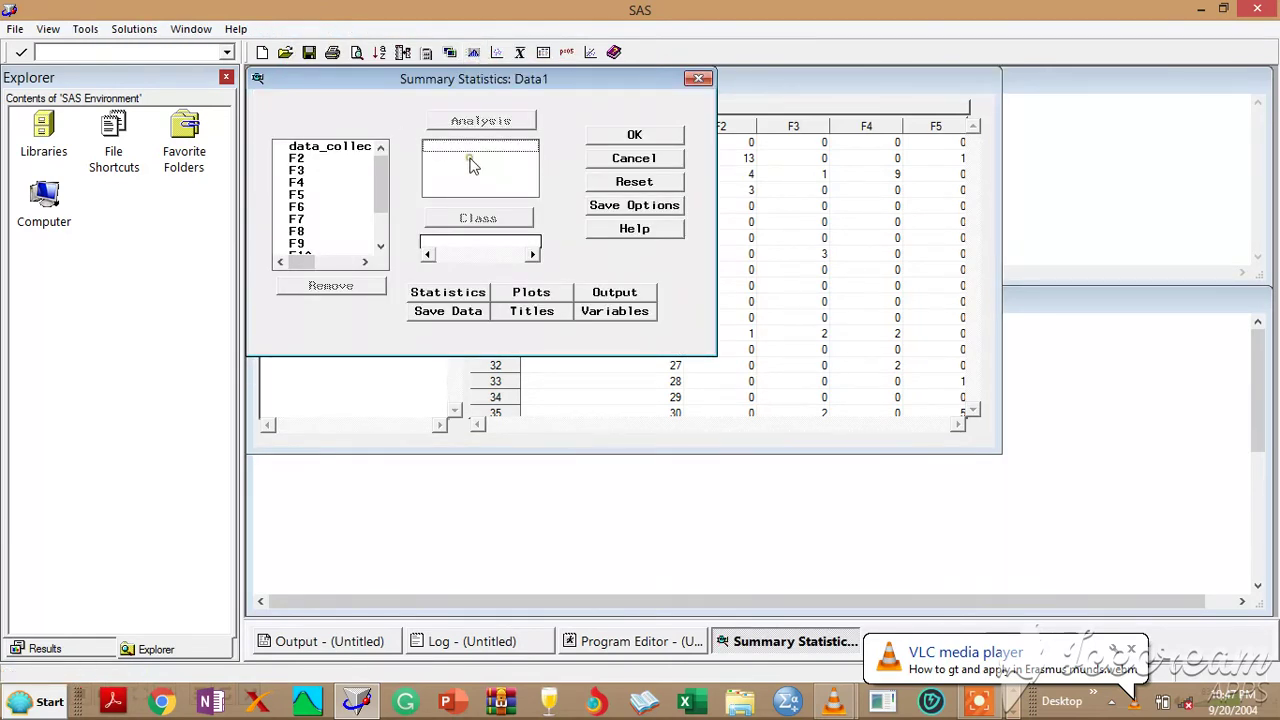
pyautogui.click(342, 148)
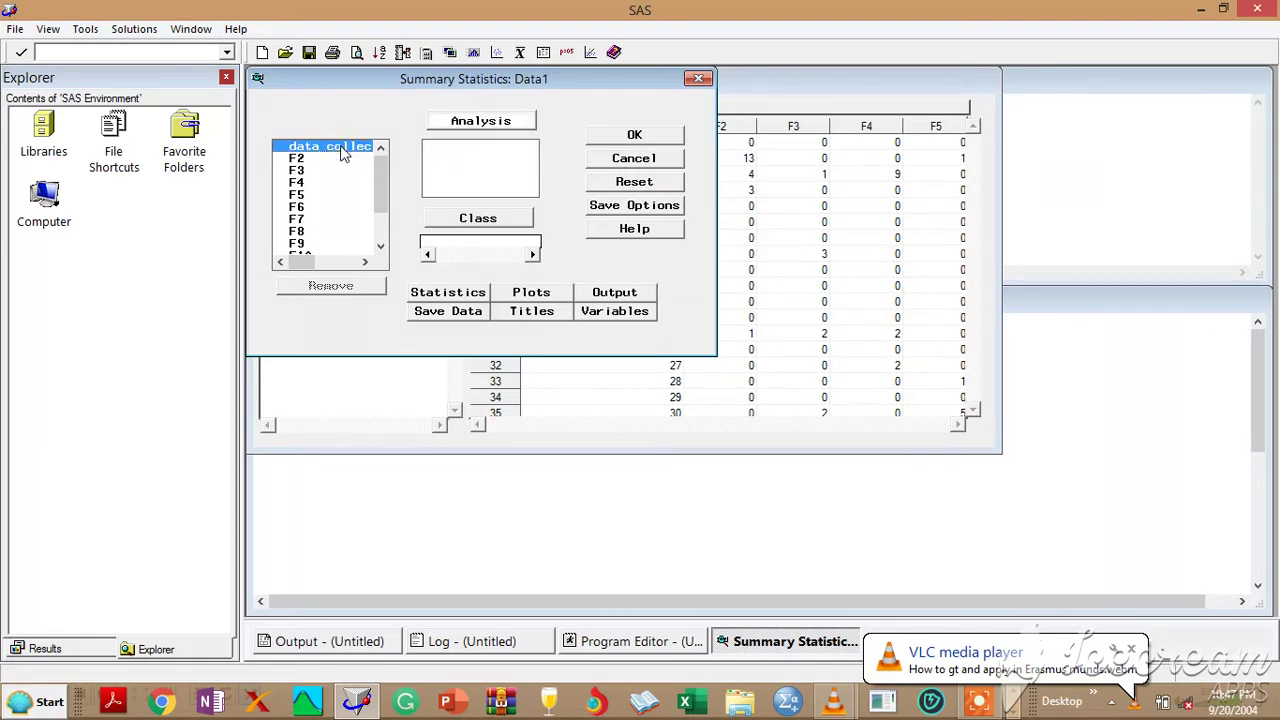
pyautogui.click(297, 162)
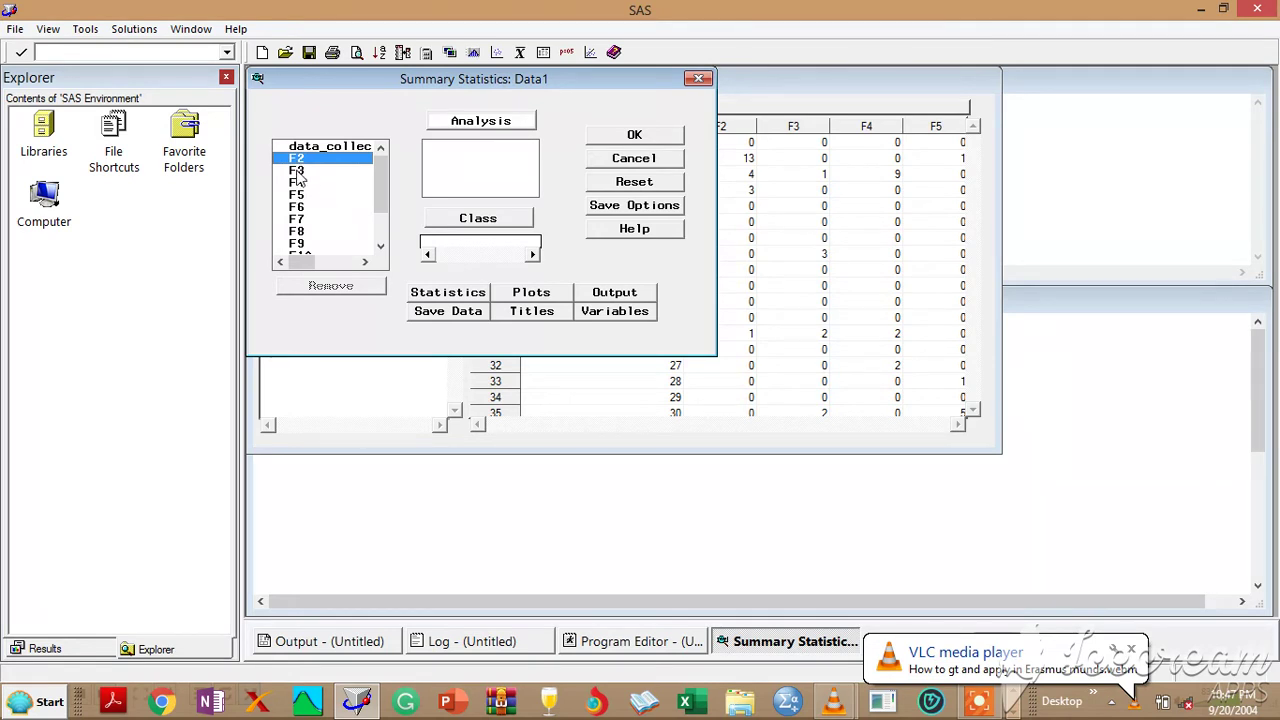
pyautogui.keyDown('shift'); pyautogui.click(324, 231); pyautogui.keyUp('shift')
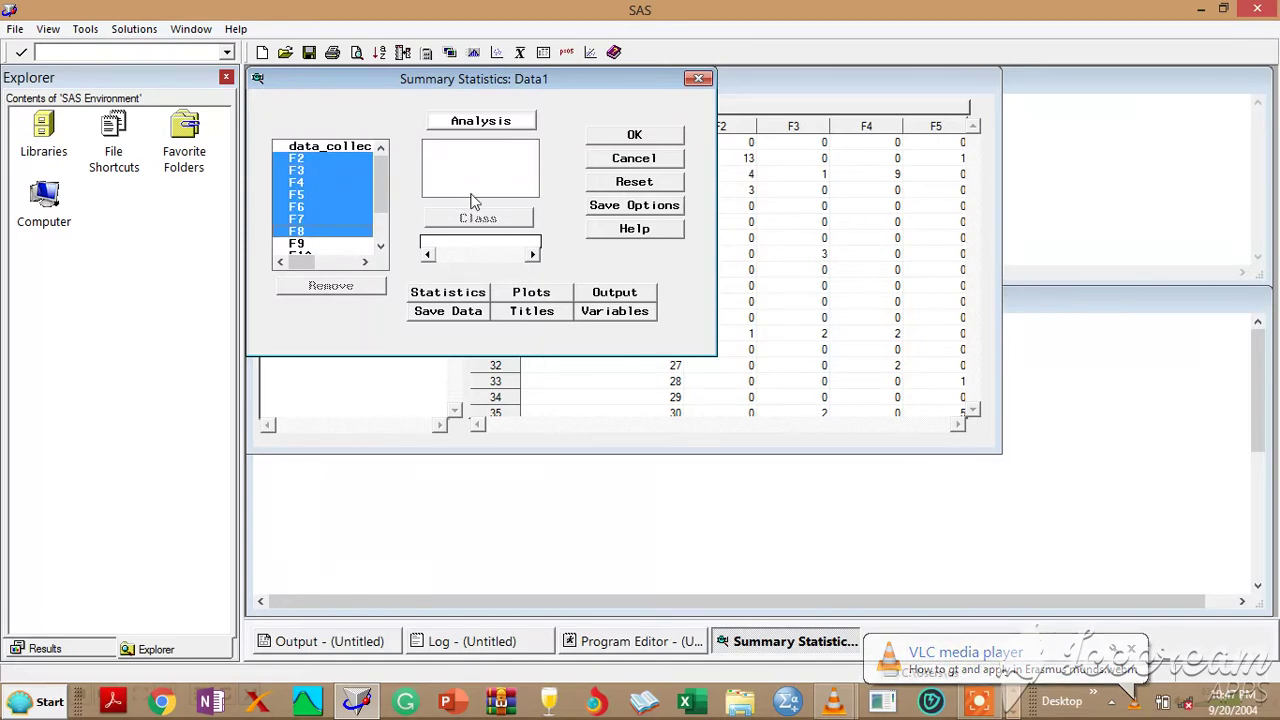
pyautogui.click(481, 121)
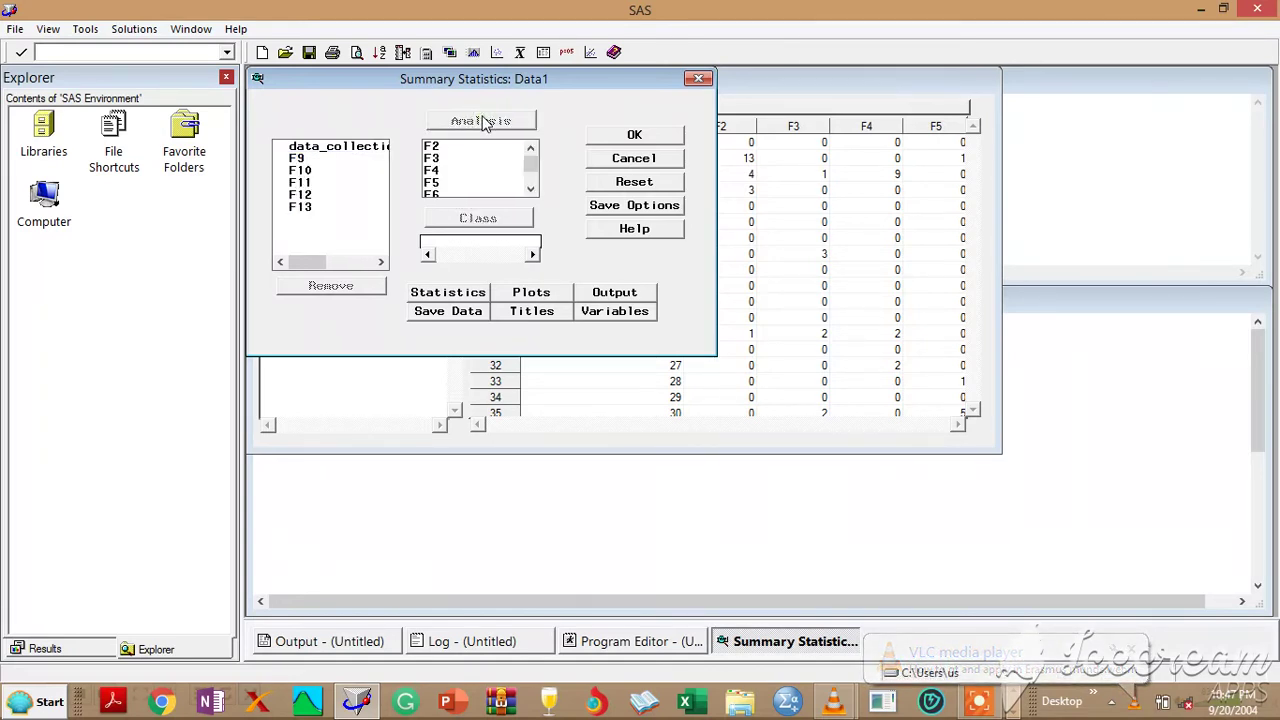
pyautogui.click(355, 157)
pyautogui.click(481, 222)
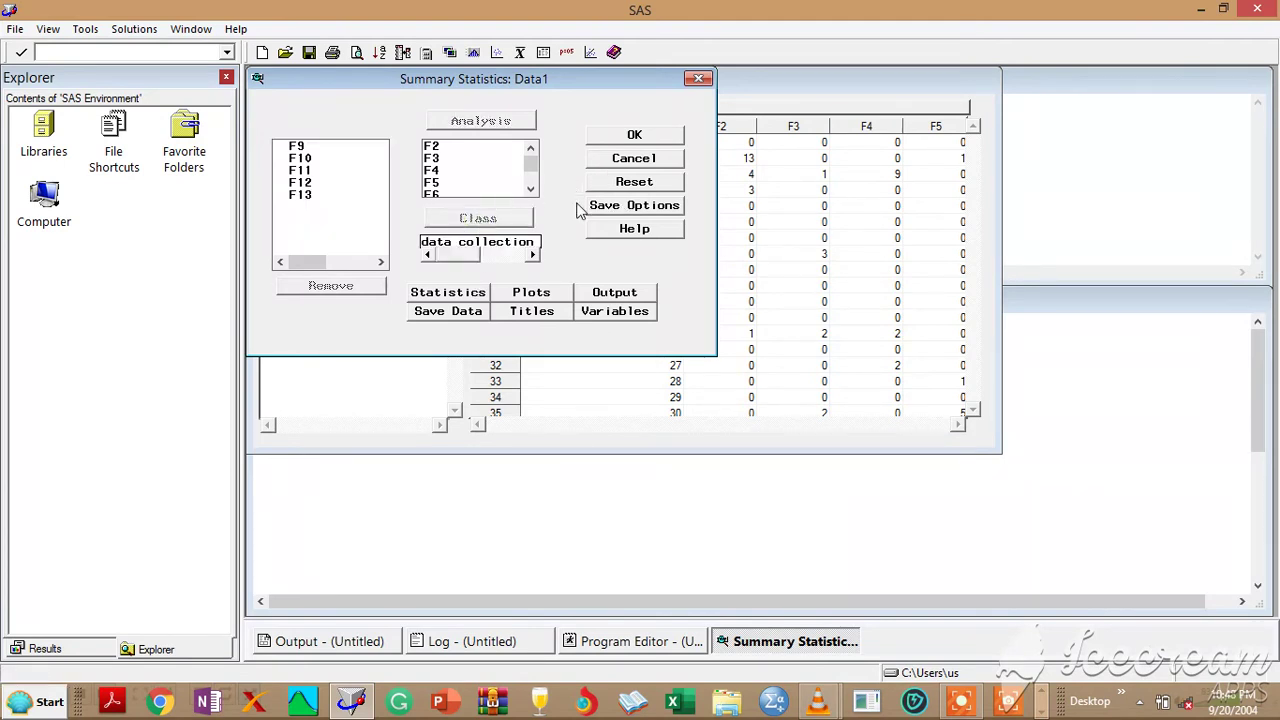
# Step: Add standard error, variance, range, sum, median, missing values, skewness, kurtosis, Student's t, probability of t and coefficient of variation to the printed statistics
pyautogui.click(468, 294)
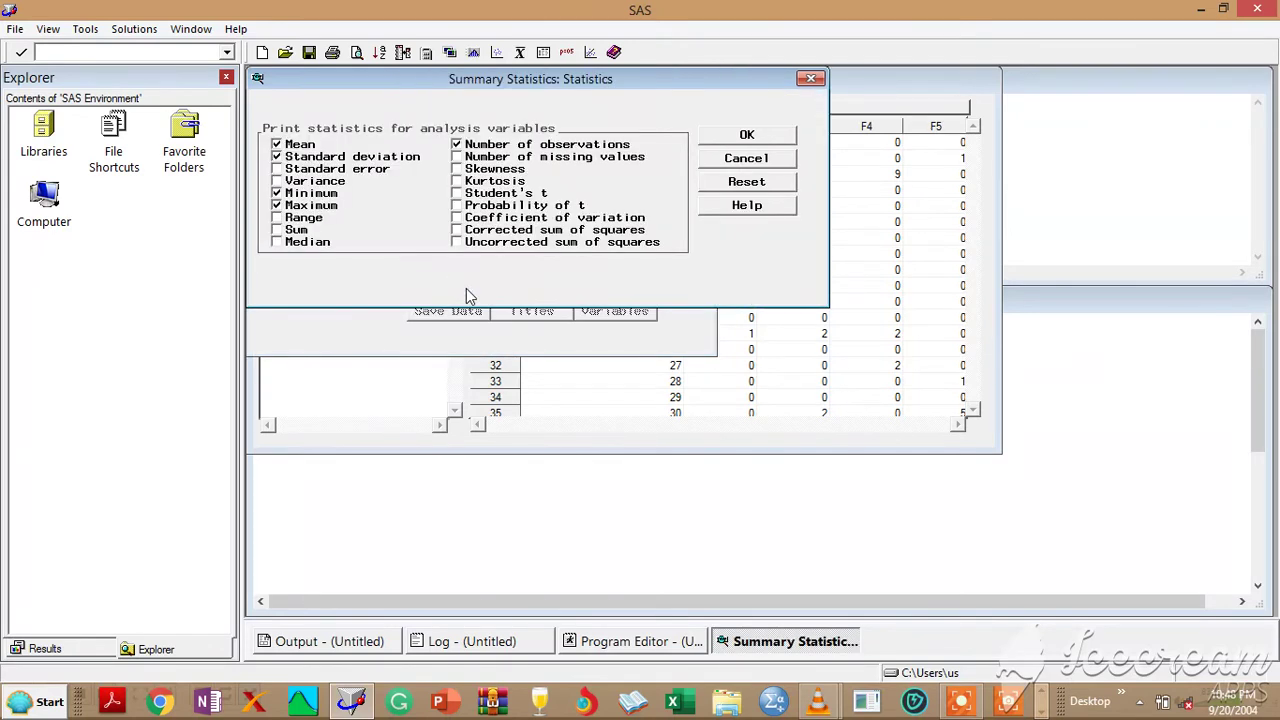
pyautogui.click(456, 157)
pyautogui.click(456, 169)
pyautogui.click(456, 193)
pyautogui.click(456, 205)
pyautogui.click(456, 217)
pyautogui.click(277, 181)
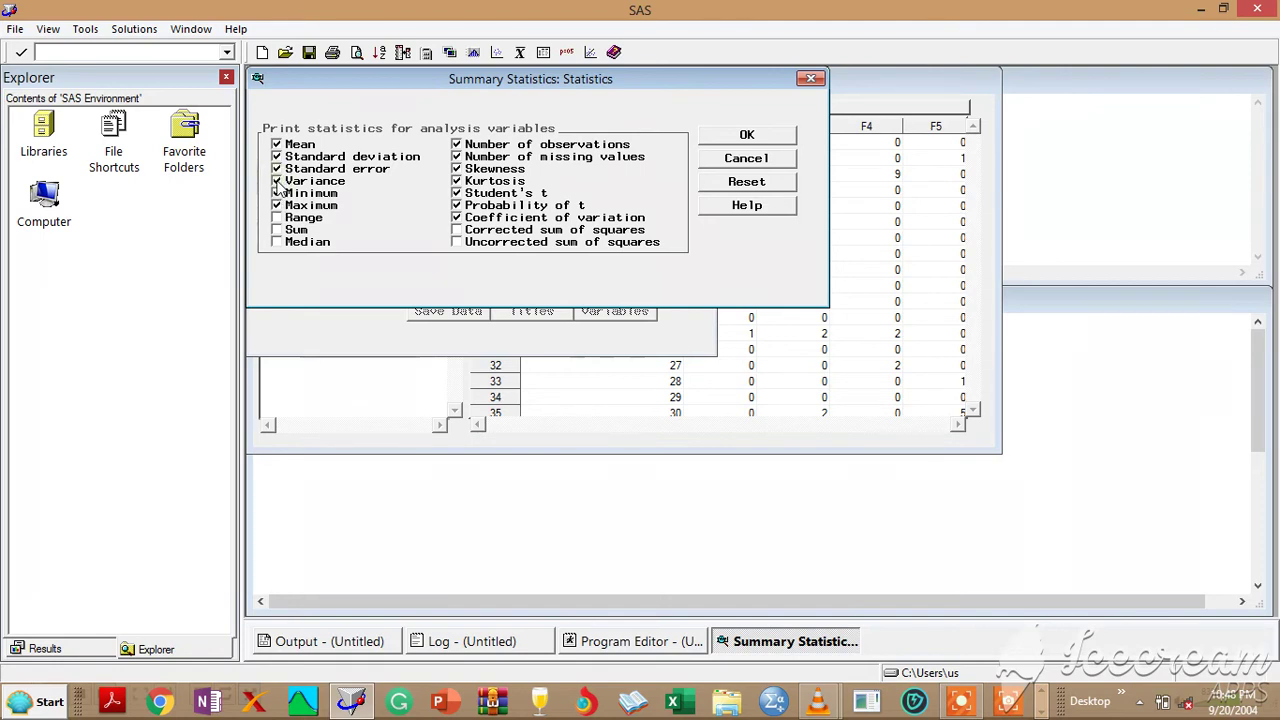
pyautogui.click(278, 241)
pyautogui.click(278, 230)
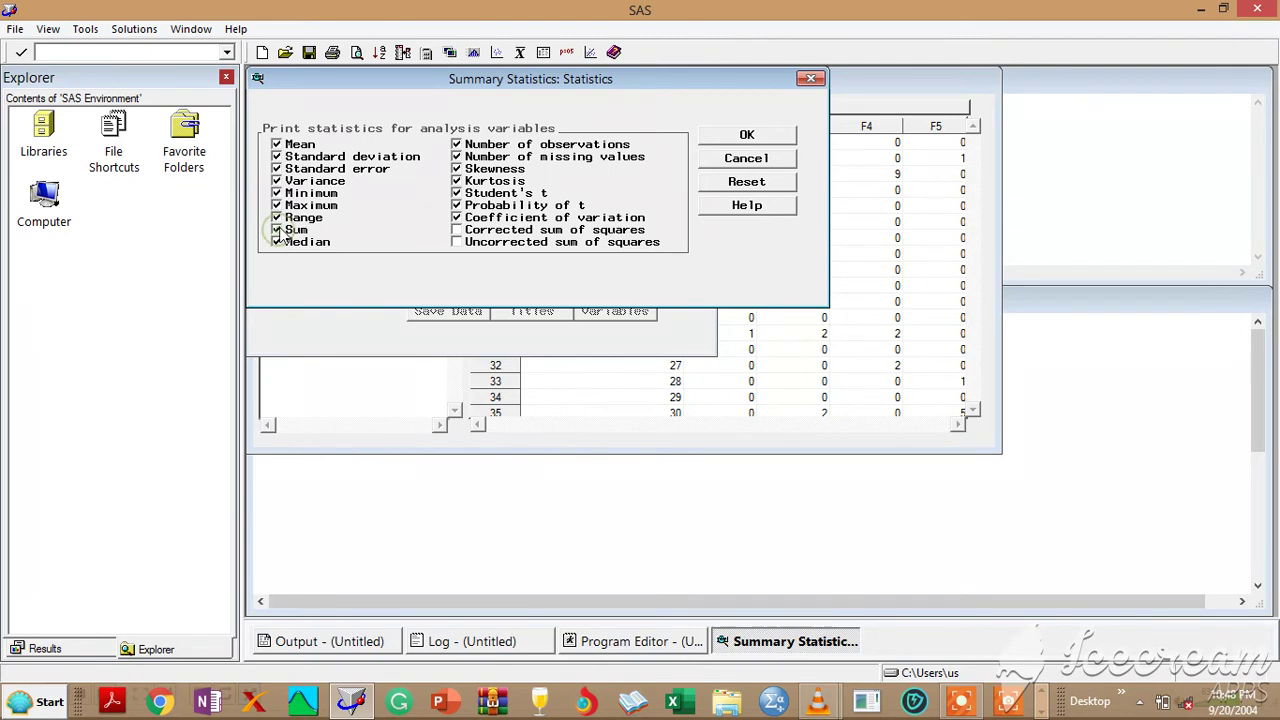
pyautogui.click(745, 140)
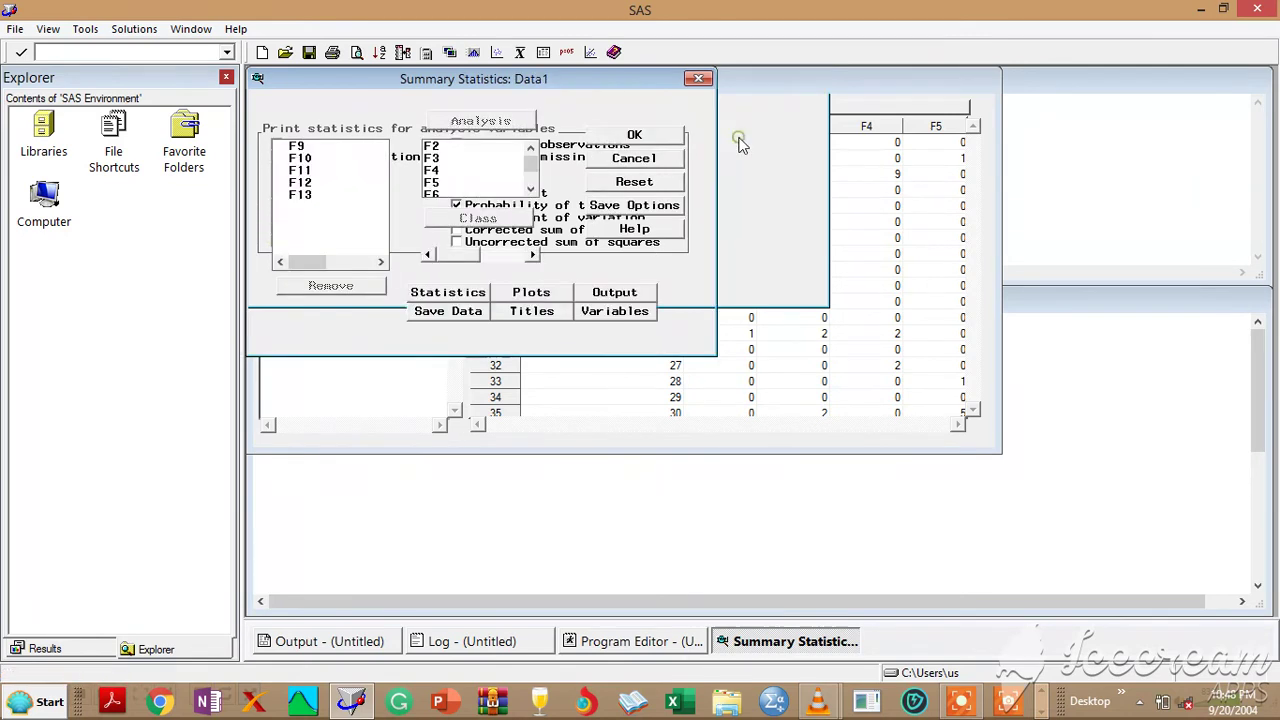
# Step: Include a histogram in the plots for the summary statistics
pyautogui.click(537, 292)
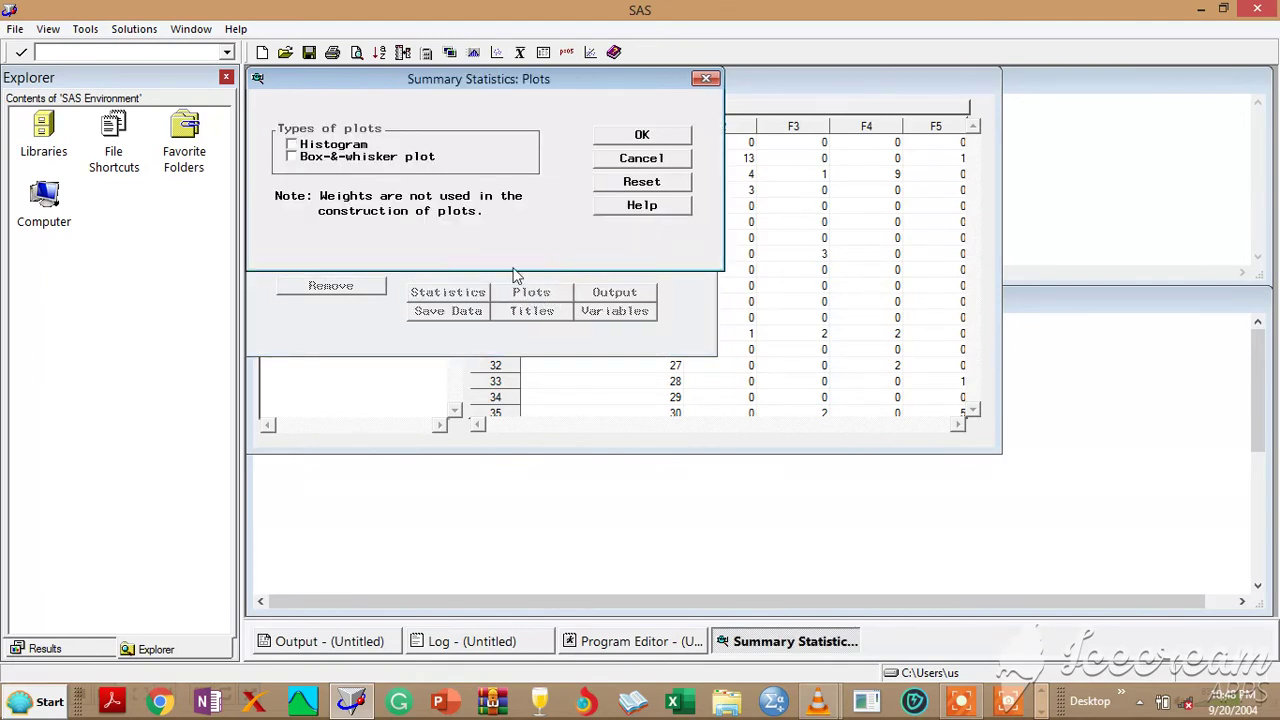
pyautogui.click(290, 148)
pyautogui.click(630, 146)
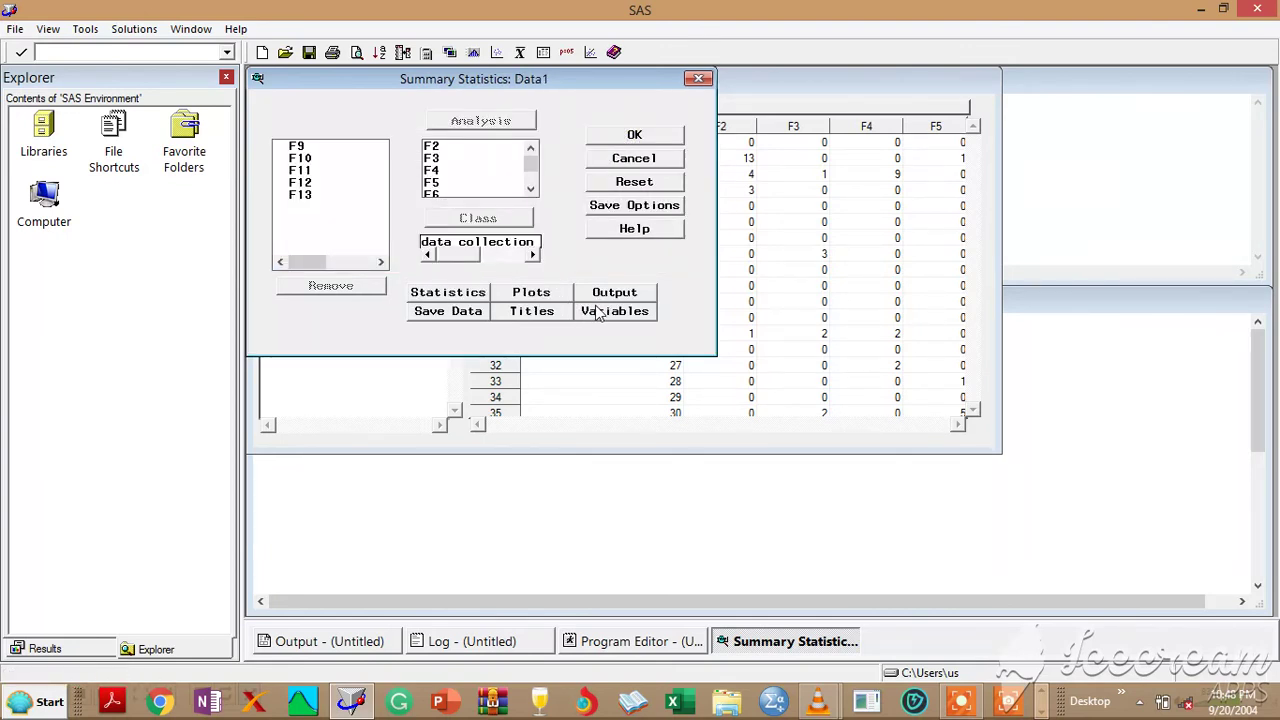
# Step: Run the Summary Statistics analysis on Data1 and look through the MEANS Procedure output for each class level and variable
pyautogui.click(638, 137)
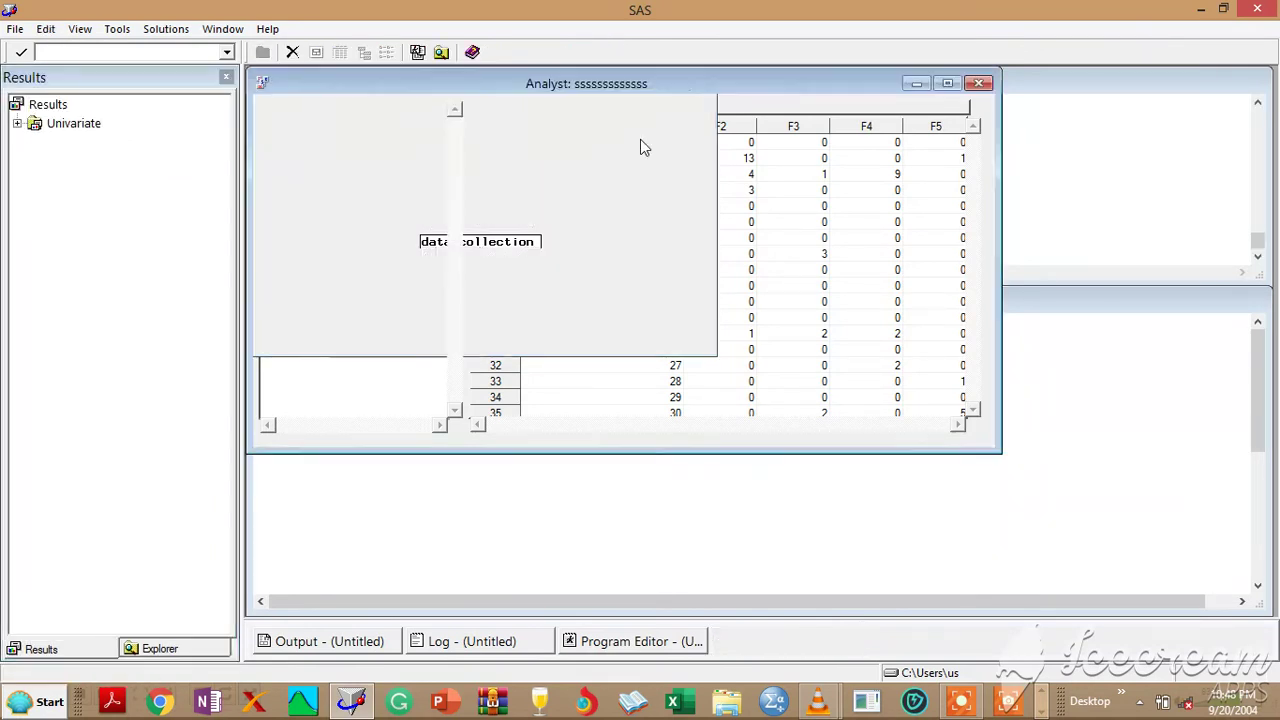
pyautogui.click(730, 120)
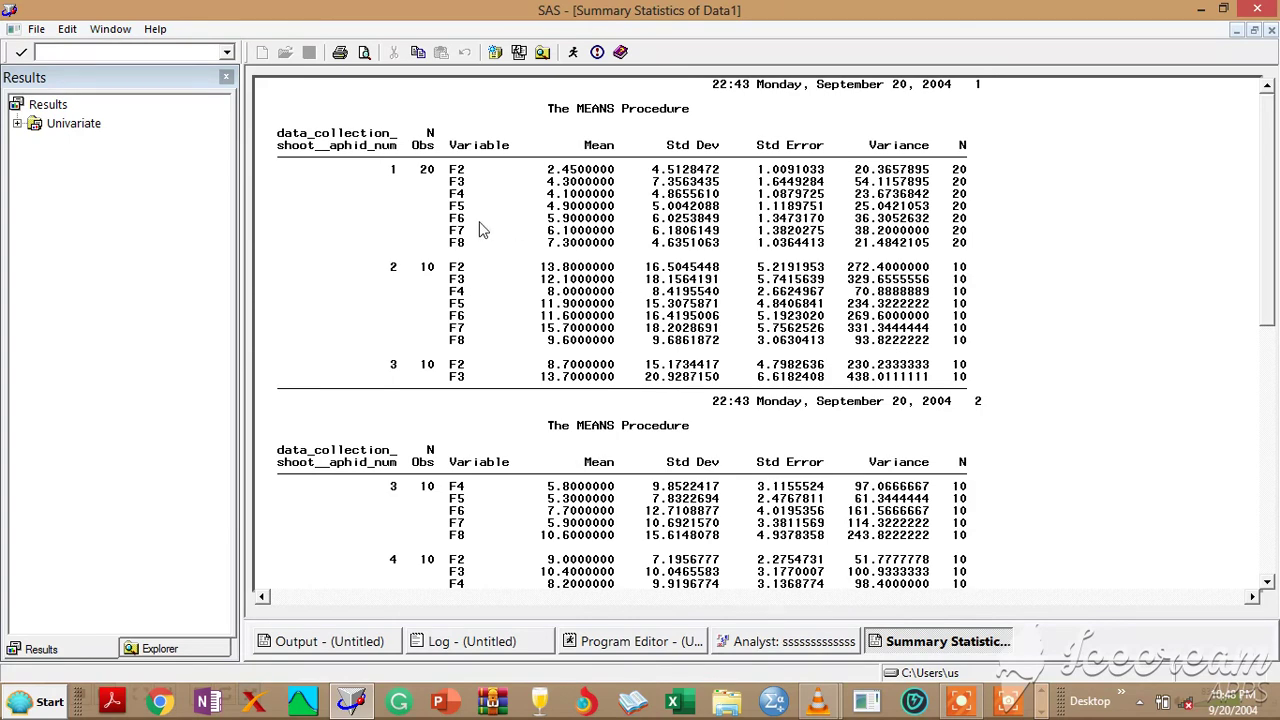
pyautogui.moveTo(1268, 258); pyautogui.dragTo(1273, 427)
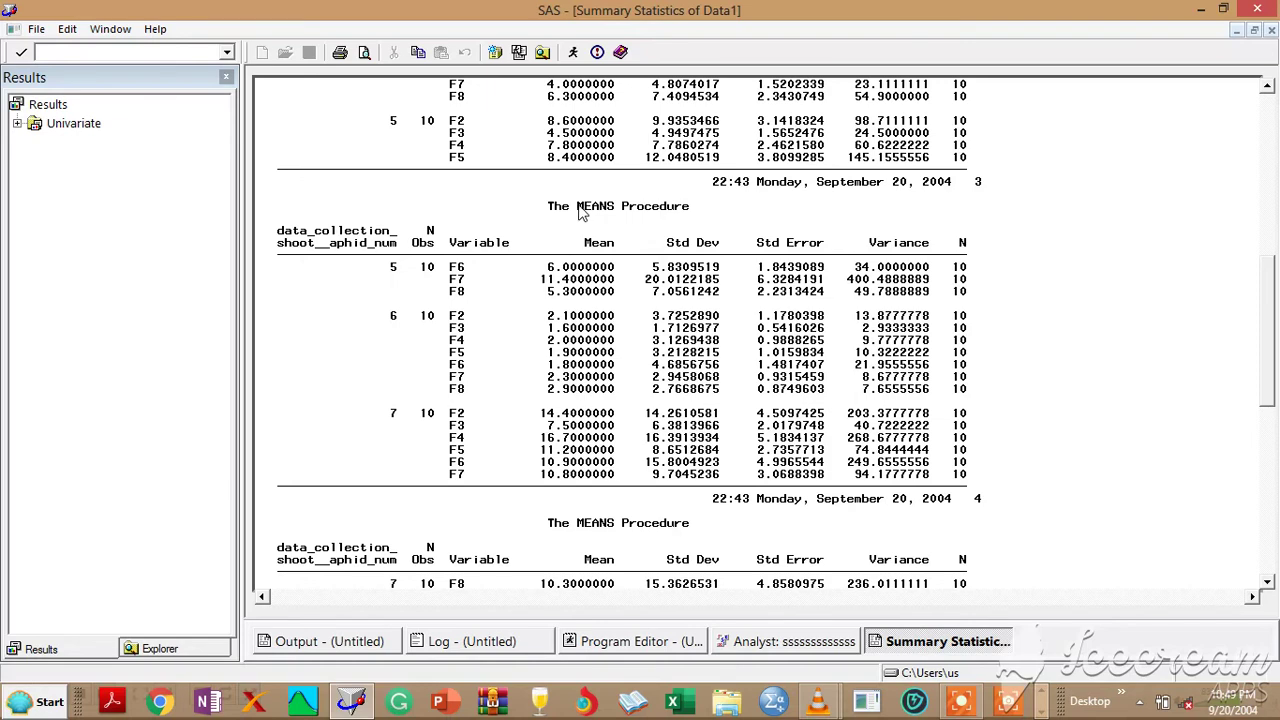
pyautogui.moveTo(570, 208); pyautogui.dragTo(655, 222)
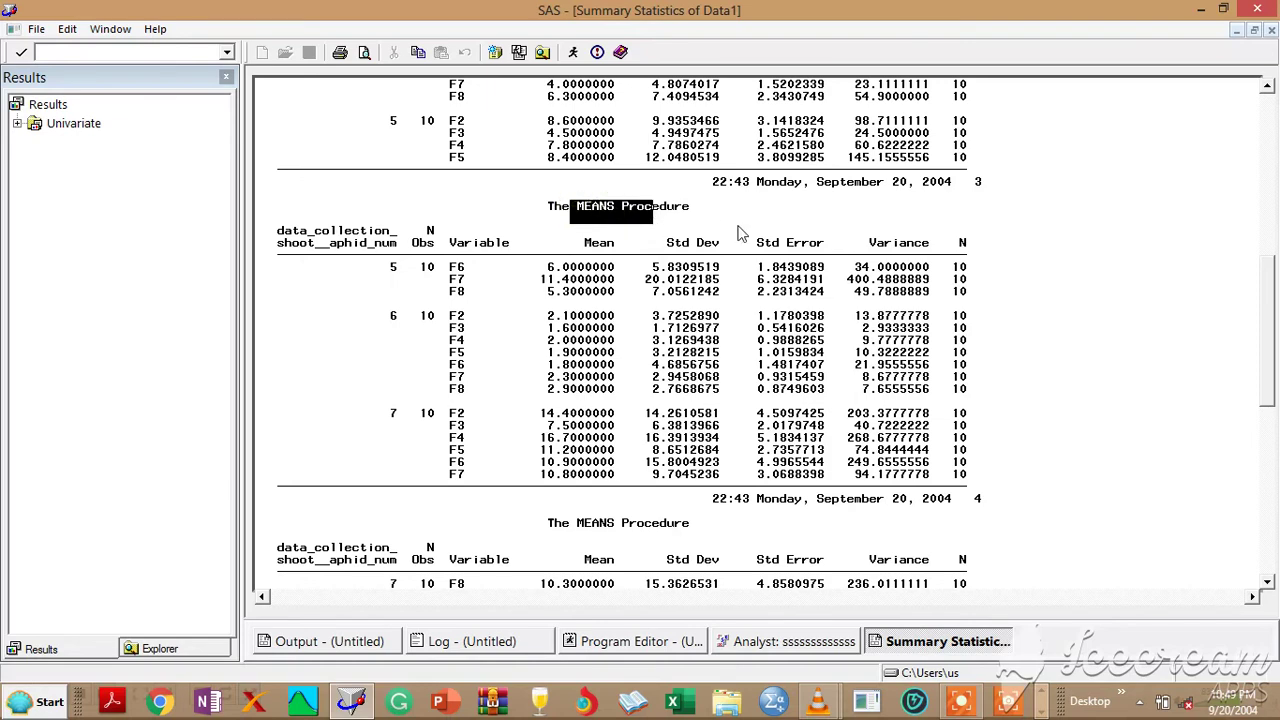
pyautogui.moveTo(1266, 352); pyautogui.dragTo(1275, 496)
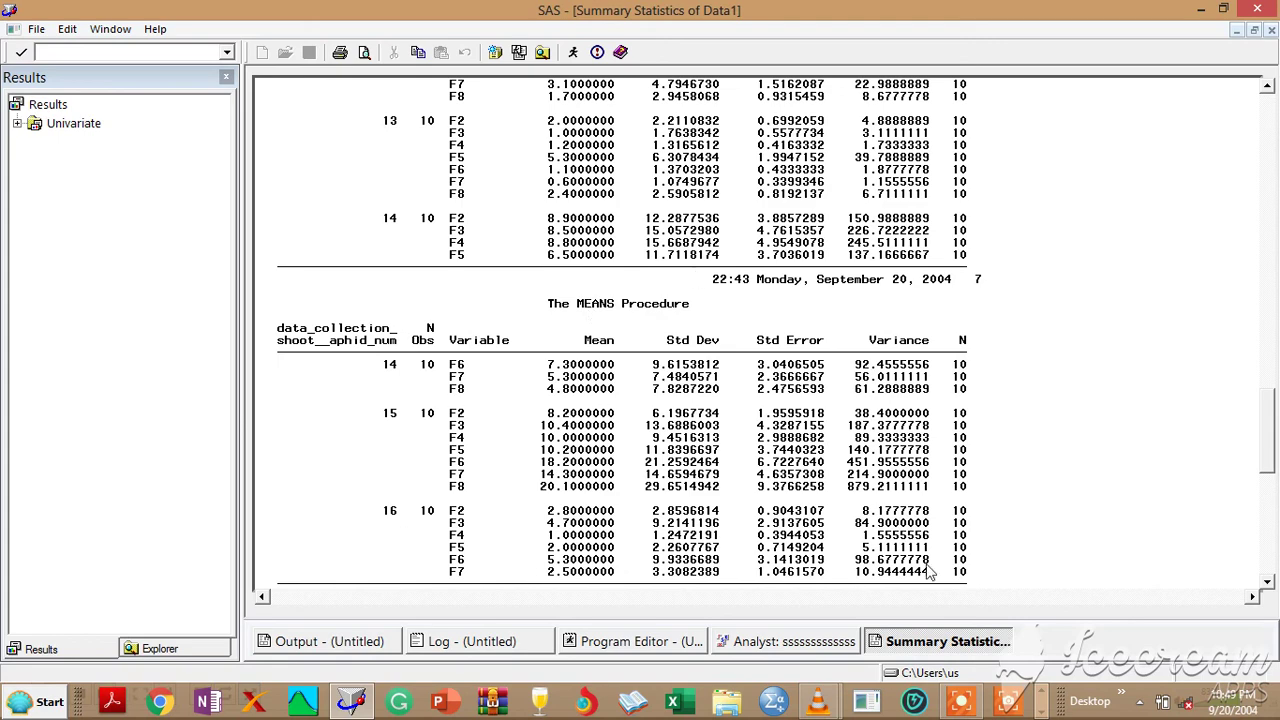
pyautogui.click(960, 700)
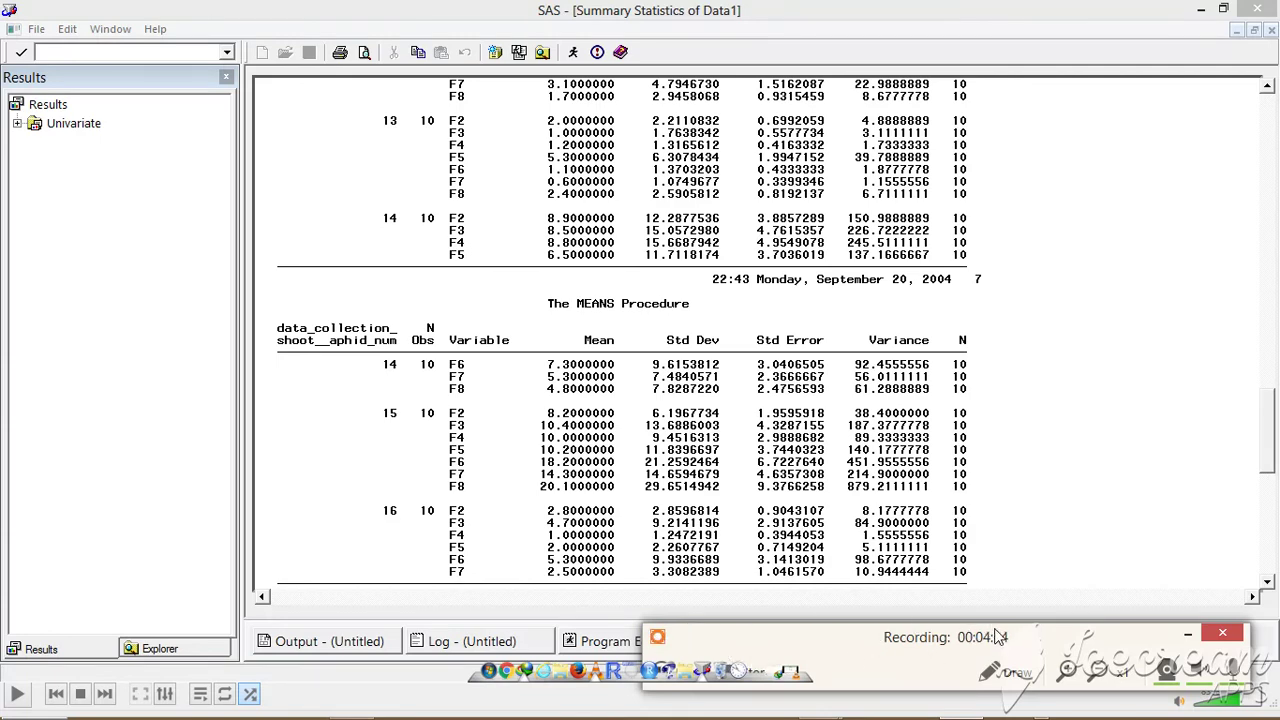
pyautogui.moveTo(785, 540)
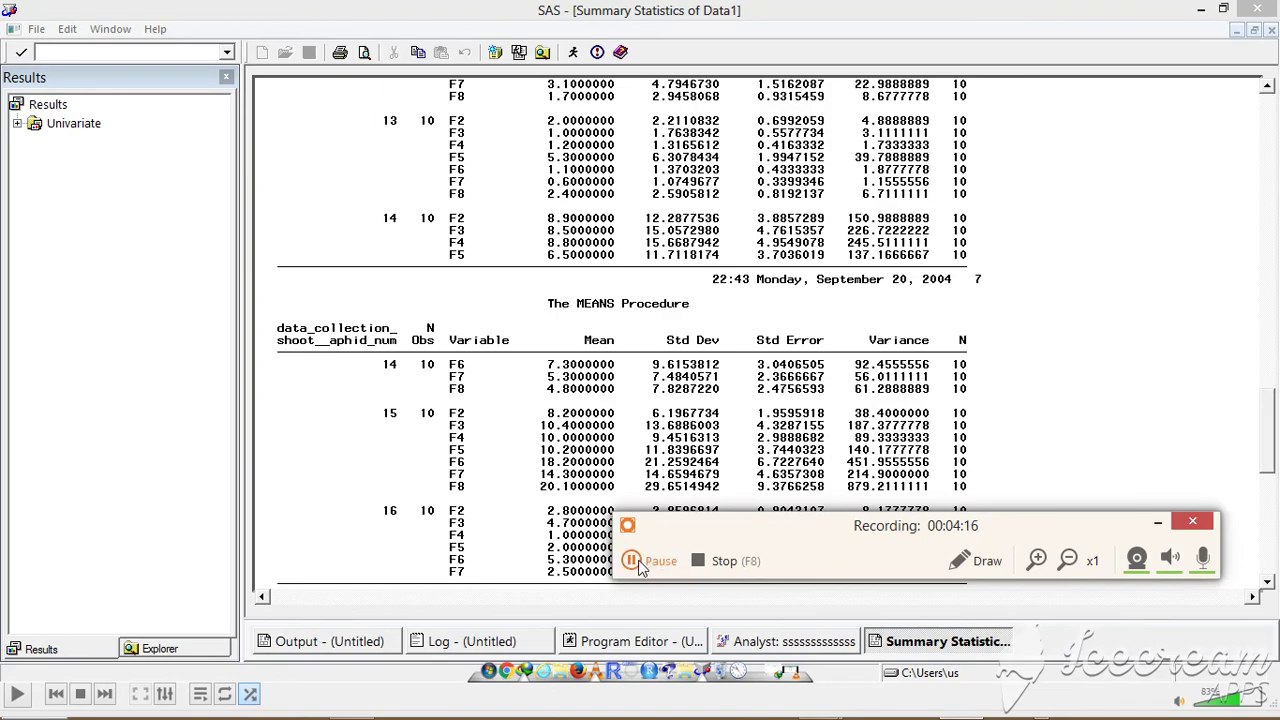